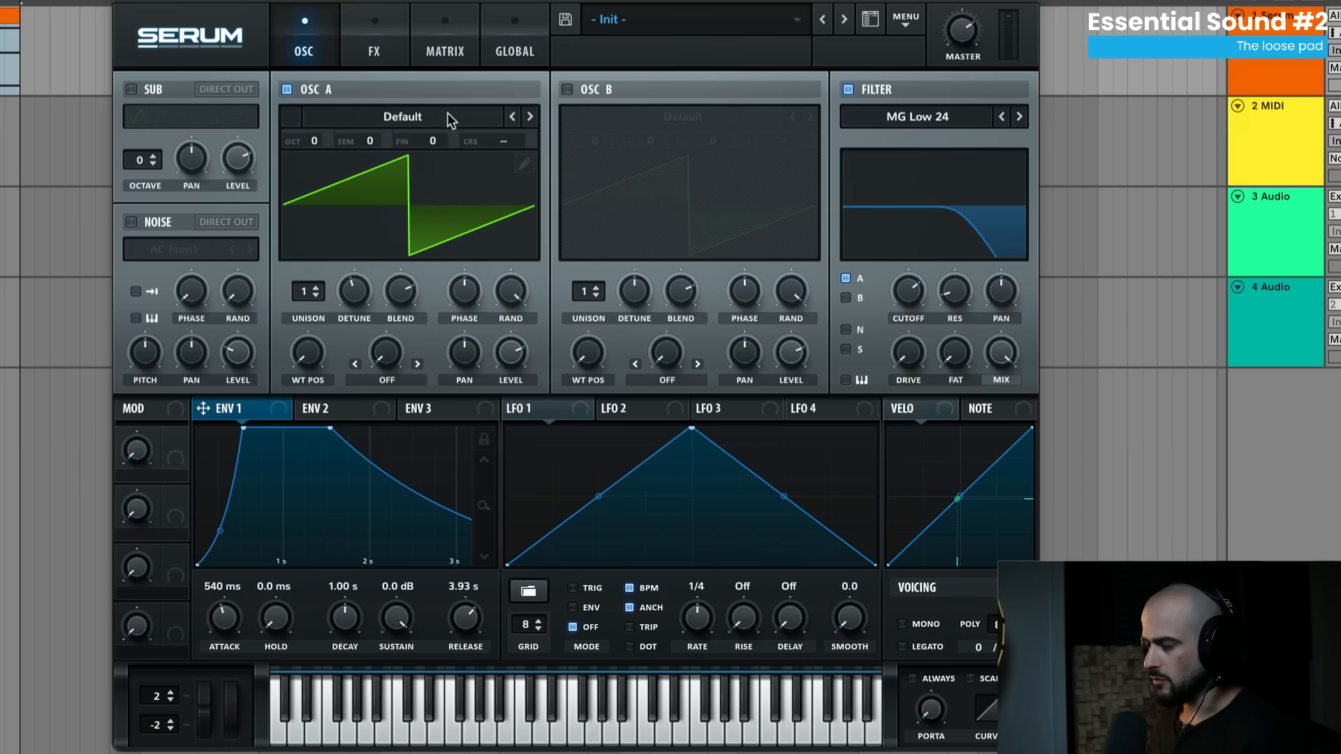
- Load a fresh Serum Init patch with OSC A on the Default saw for the pluck
{"action": "left_click", "coordinate": [449, 114]}
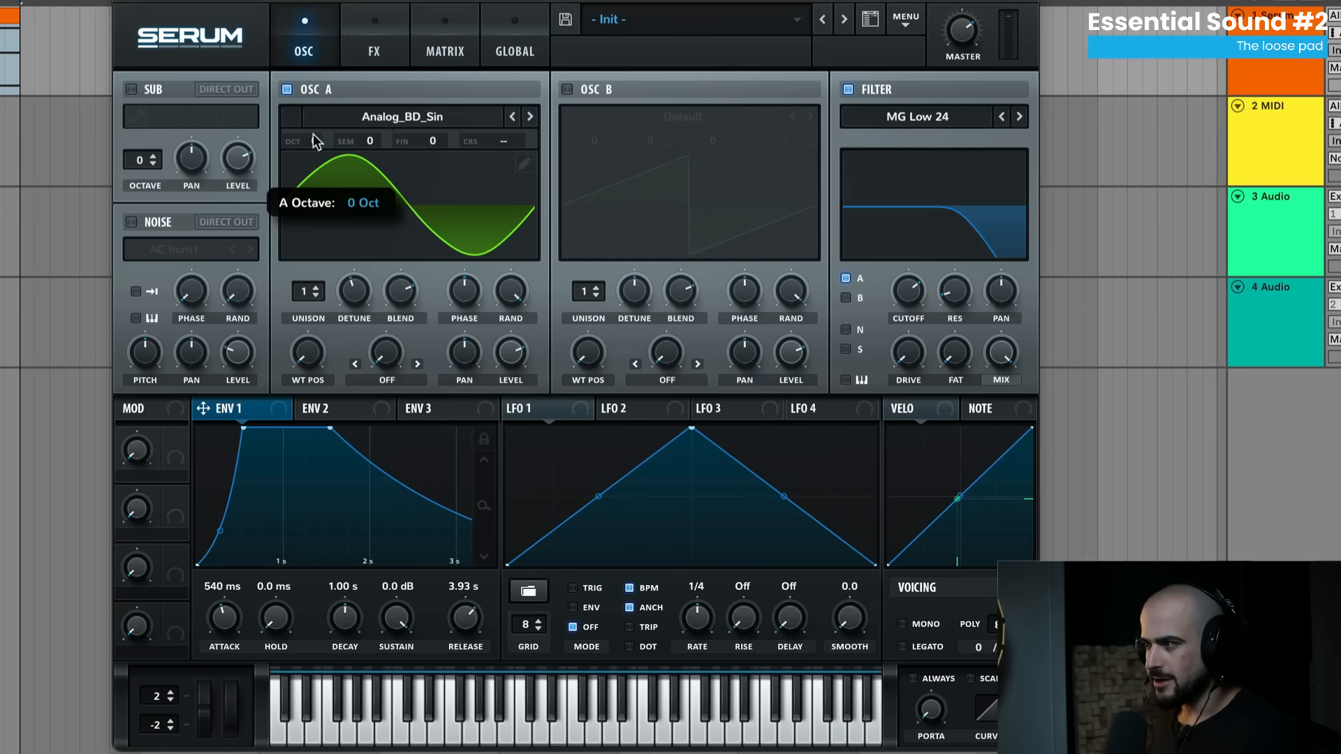
{"action": "left_click_drag", "start_coordinate": [313, 134], "coordinate": [313, 85]}
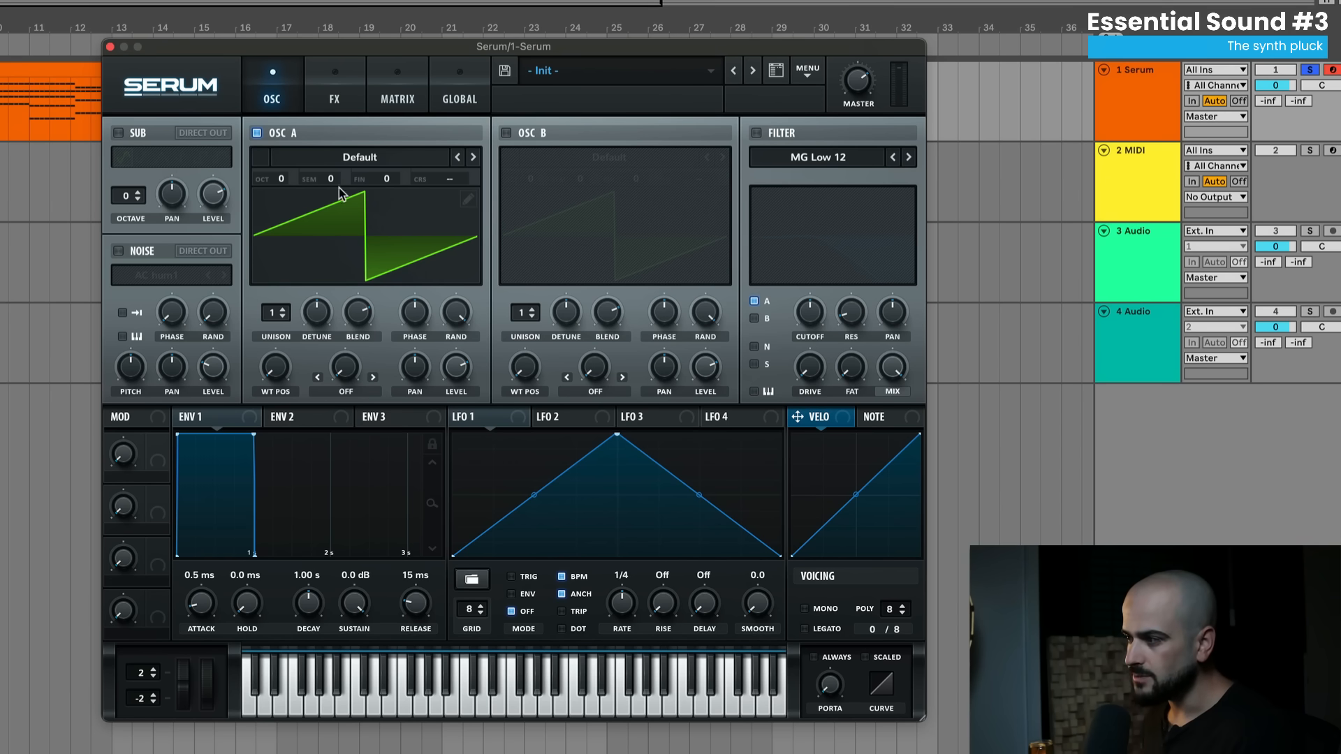
- Enable an MG Low 24 filter at 8 Hz cutoff, driven by ENV 2 (amount 81) with 0% sustain
{"action": "left_click", "coordinate": [306, 421]}
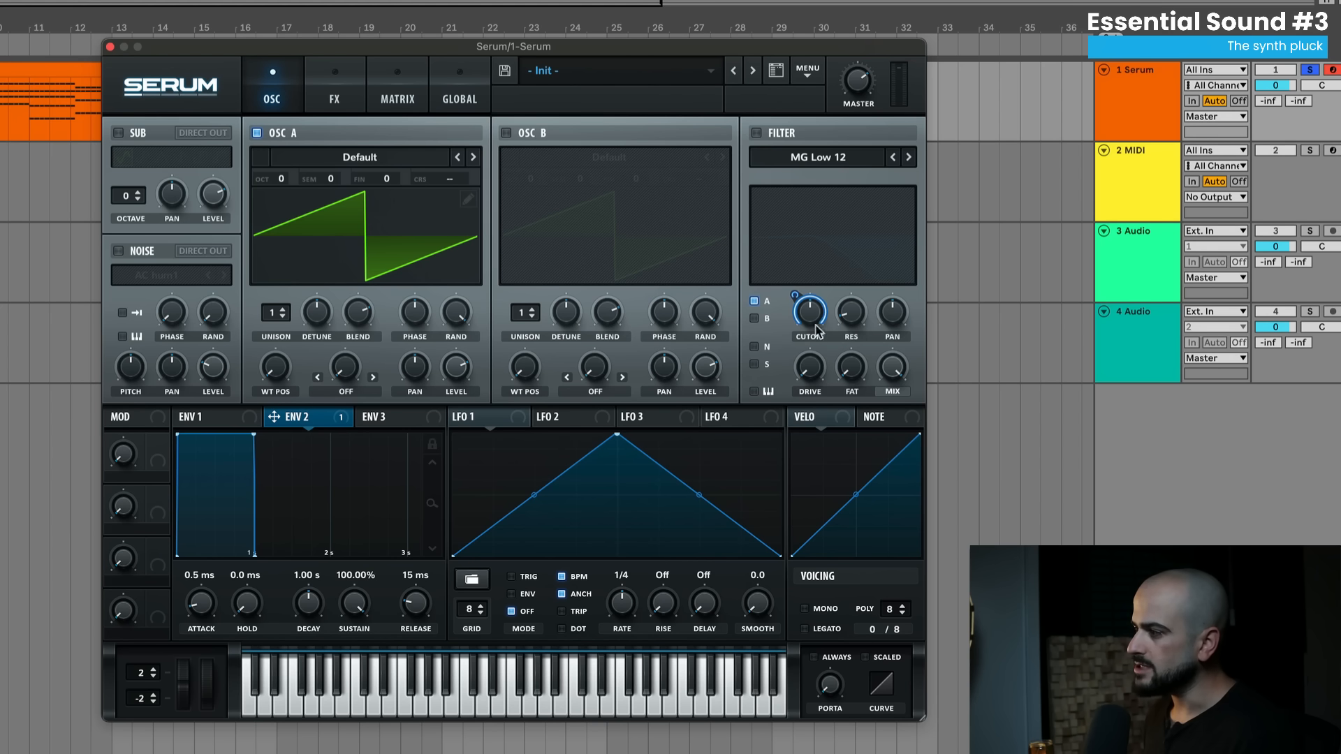
{"action": "left_click", "coordinate": [757, 134]}
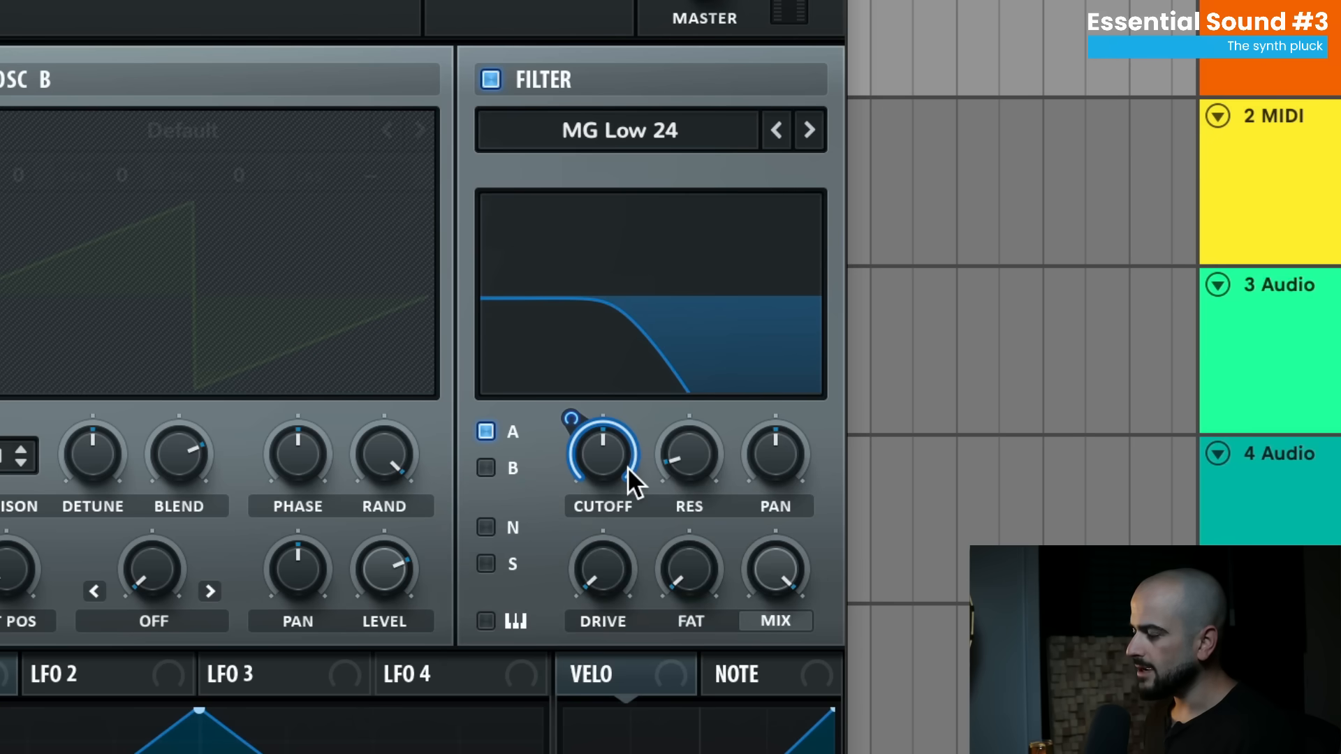
{"action": "mouse_move", "coordinate": [623, 486]}
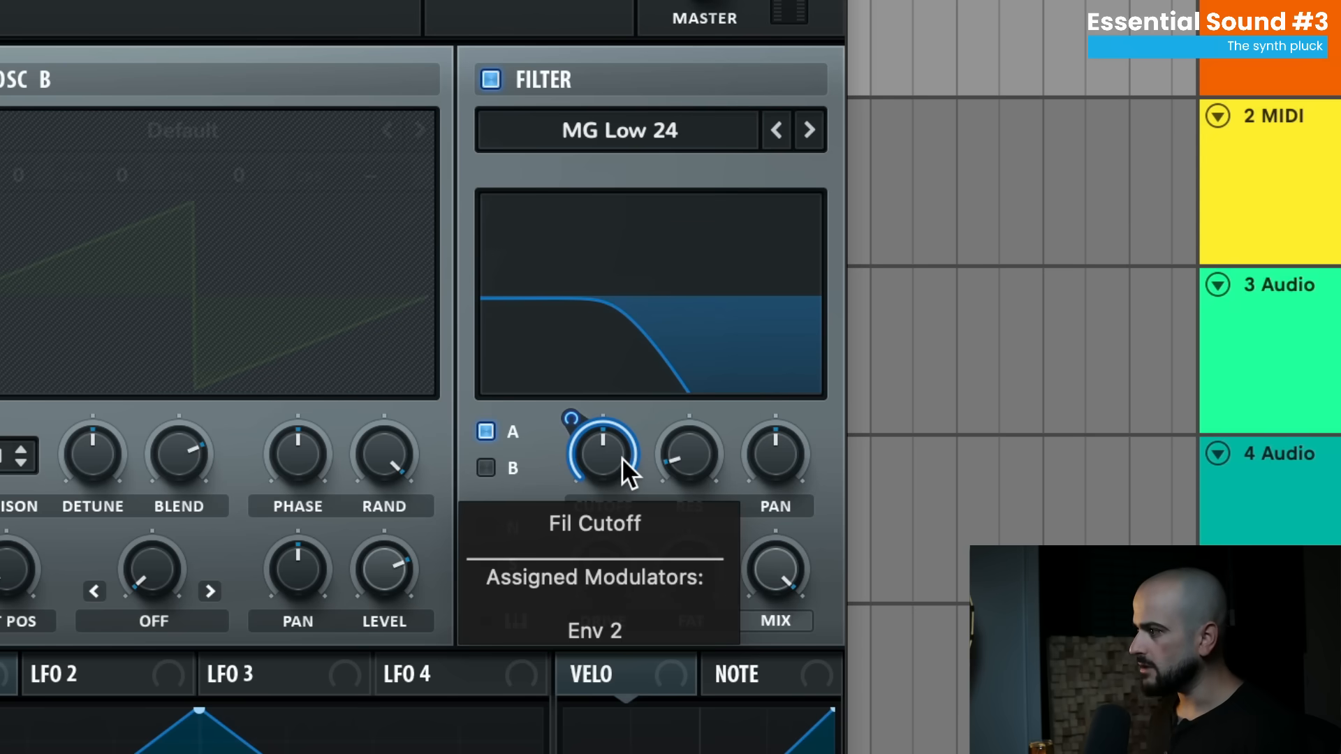
{"action": "left_click_drag", "start_coordinate": [622, 459], "coordinate": [577, 710]}
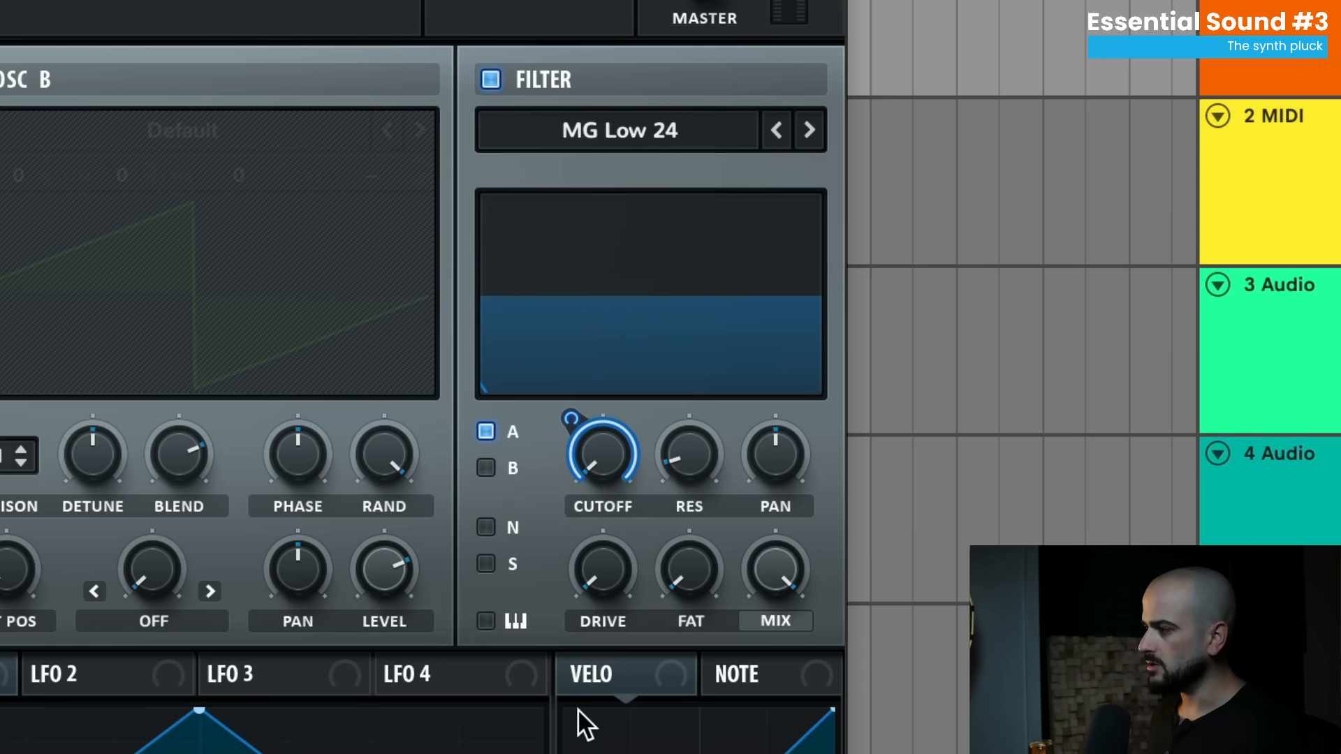
{"action": "left_click_drag", "start_coordinate": [575, 419], "coordinate": [571, 434]}
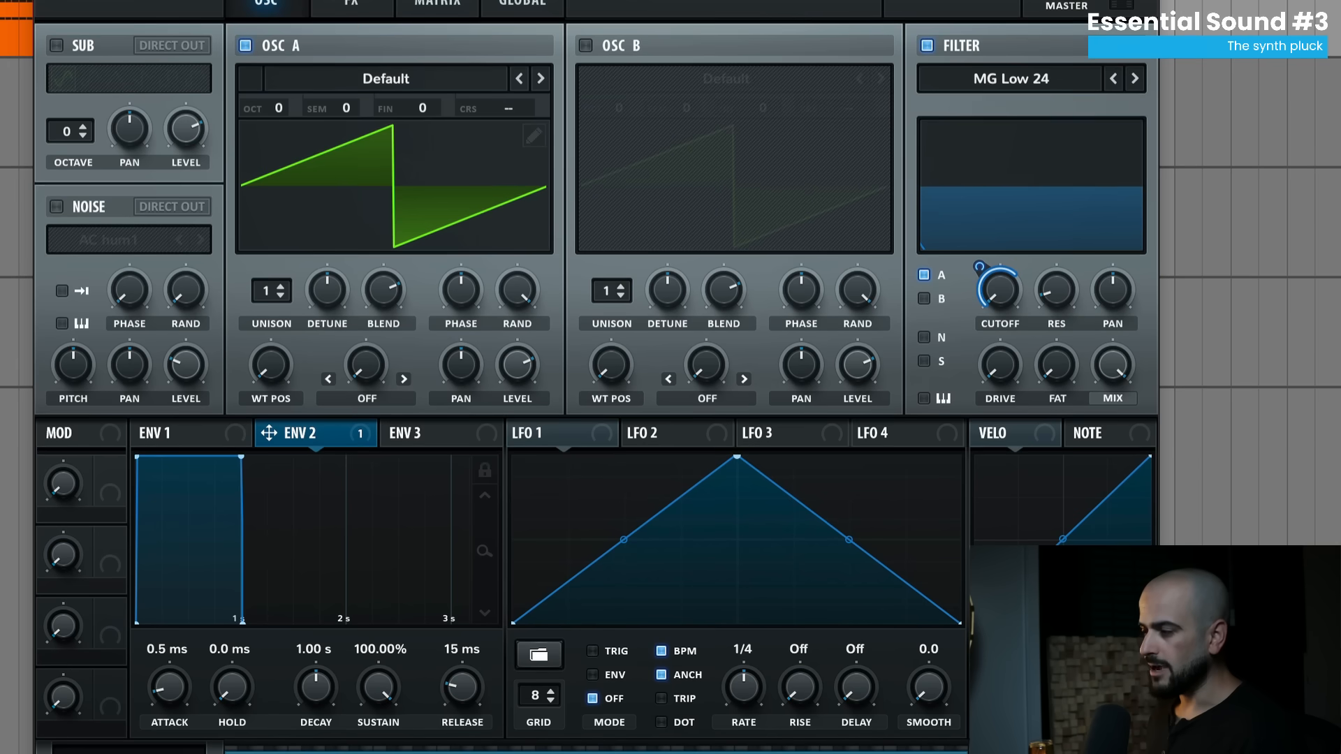
{"action": "left_click_drag", "start_coordinate": [380, 686], "coordinate": [377, 744]}
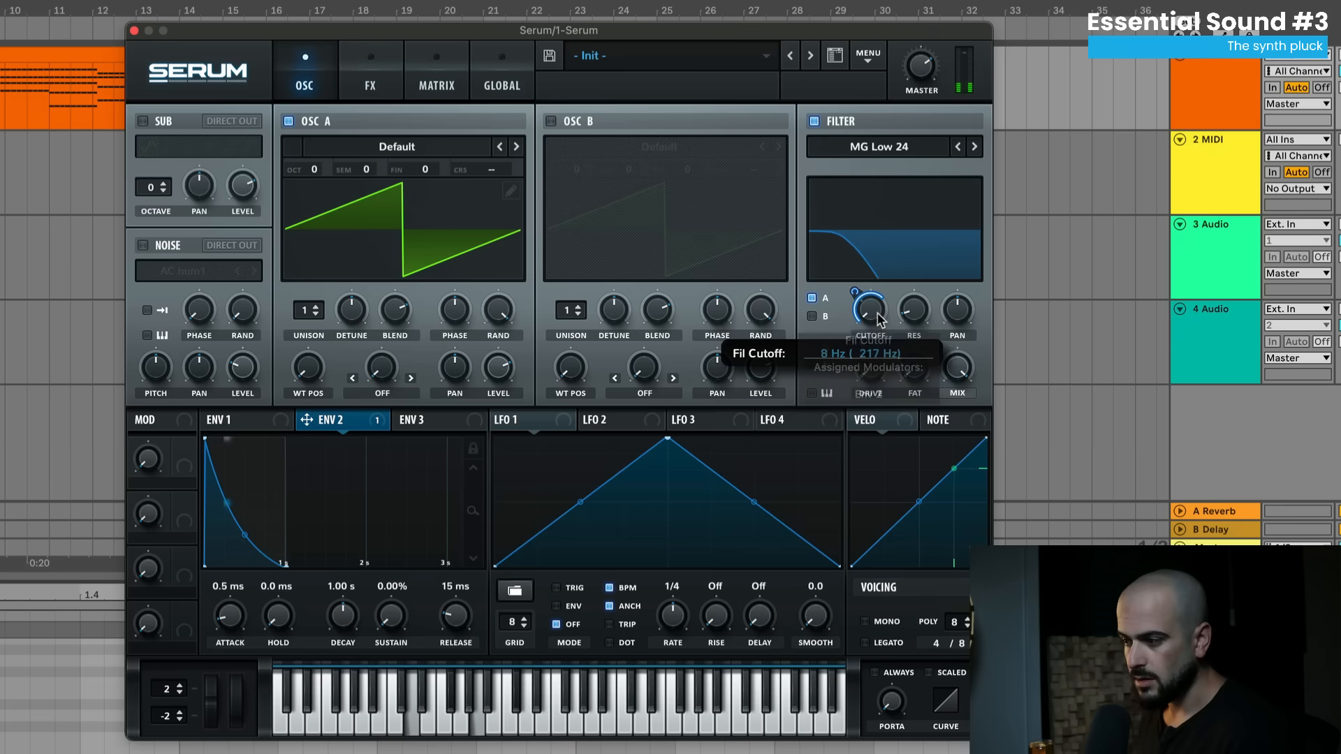
- Nudge the cutoff up, give OSC A 7 unison voices, and raise its octave to +2
{"action": "mouse_move", "coordinate": [878, 316]}
{"action": "left_mouse_down"}
{"action": "mouse_move", "coordinate": [888, 280]}
{"action": "mouse_move", "coordinate": [883, 322]}
{"action": "left_mouse_up"}
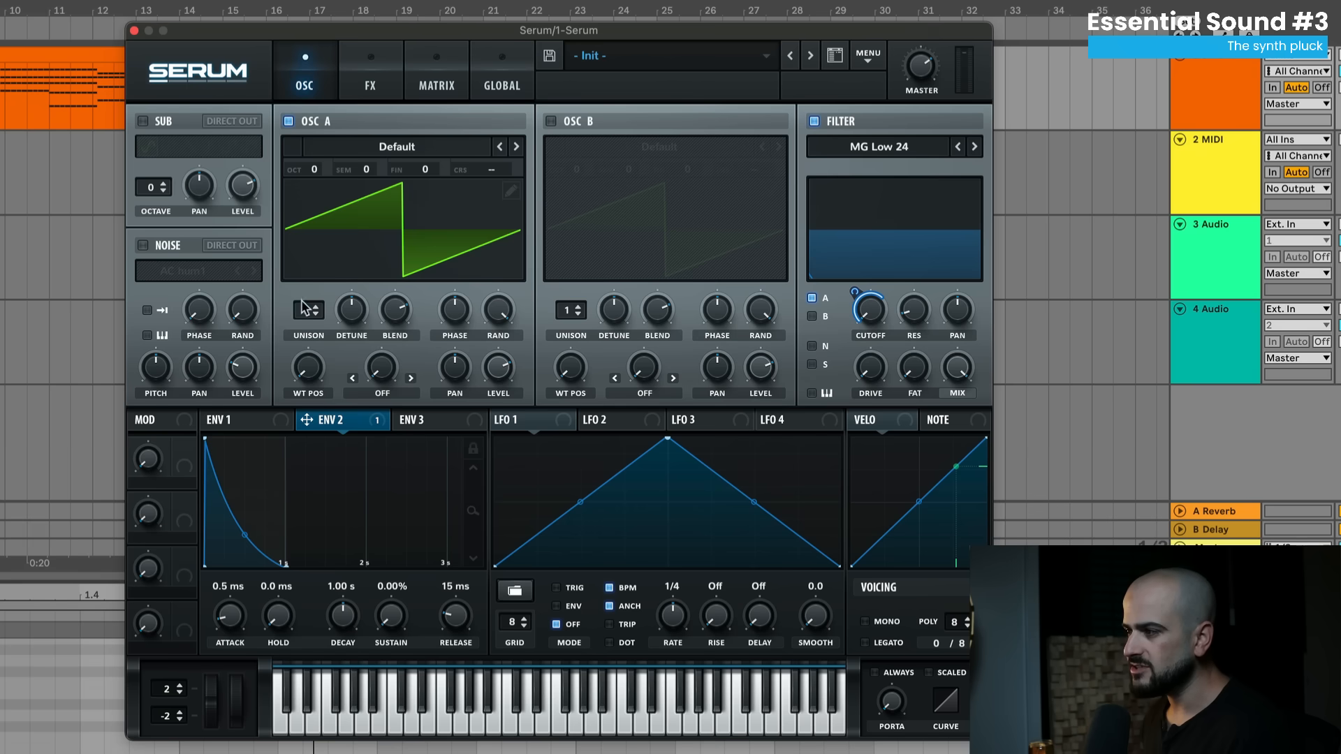
{"action": "left_click_drag", "start_coordinate": [306, 311], "coordinate": [304, 267]}
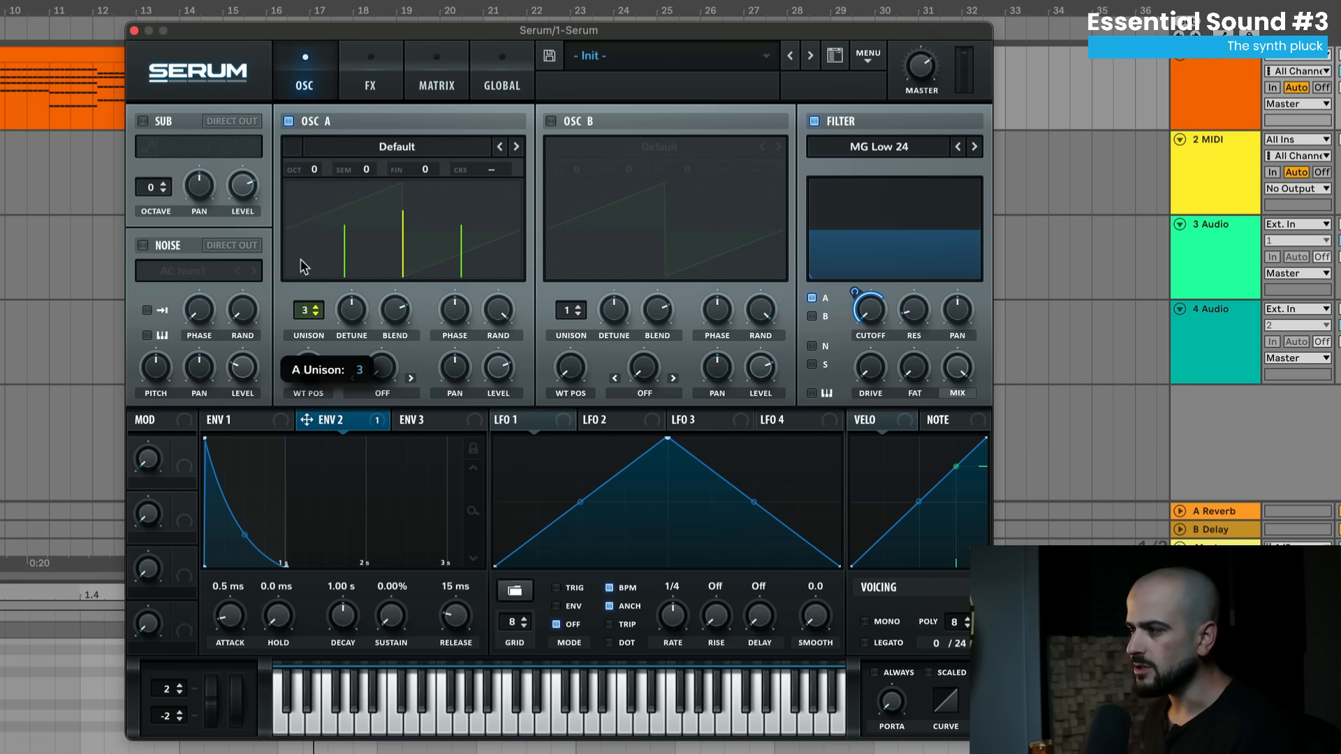
{"action": "left_click_drag", "start_coordinate": [310, 217], "coordinate": [310, 217]}
{"action": "mouse_move", "coordinate": [873, 317]}
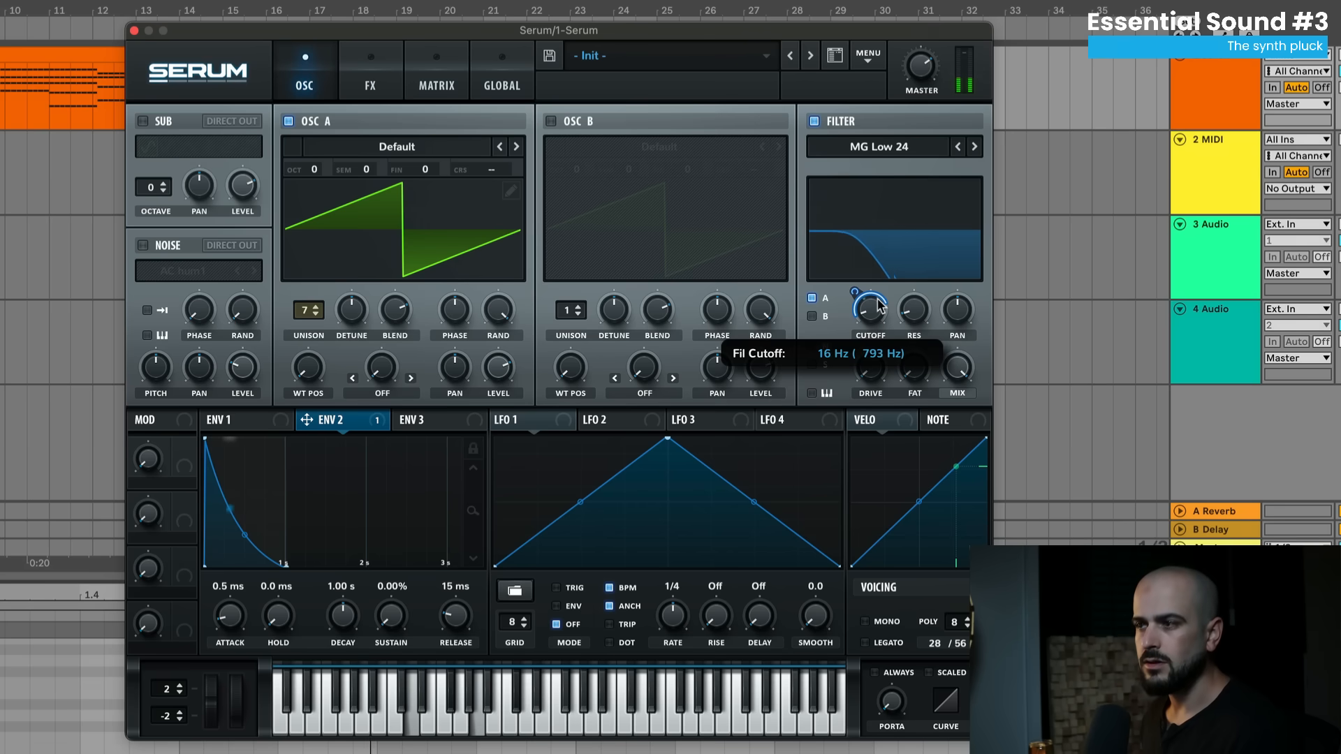
{"action": "left_click_drag", "start_coordinate": [313, 169], "coordinate": [326, 137]}
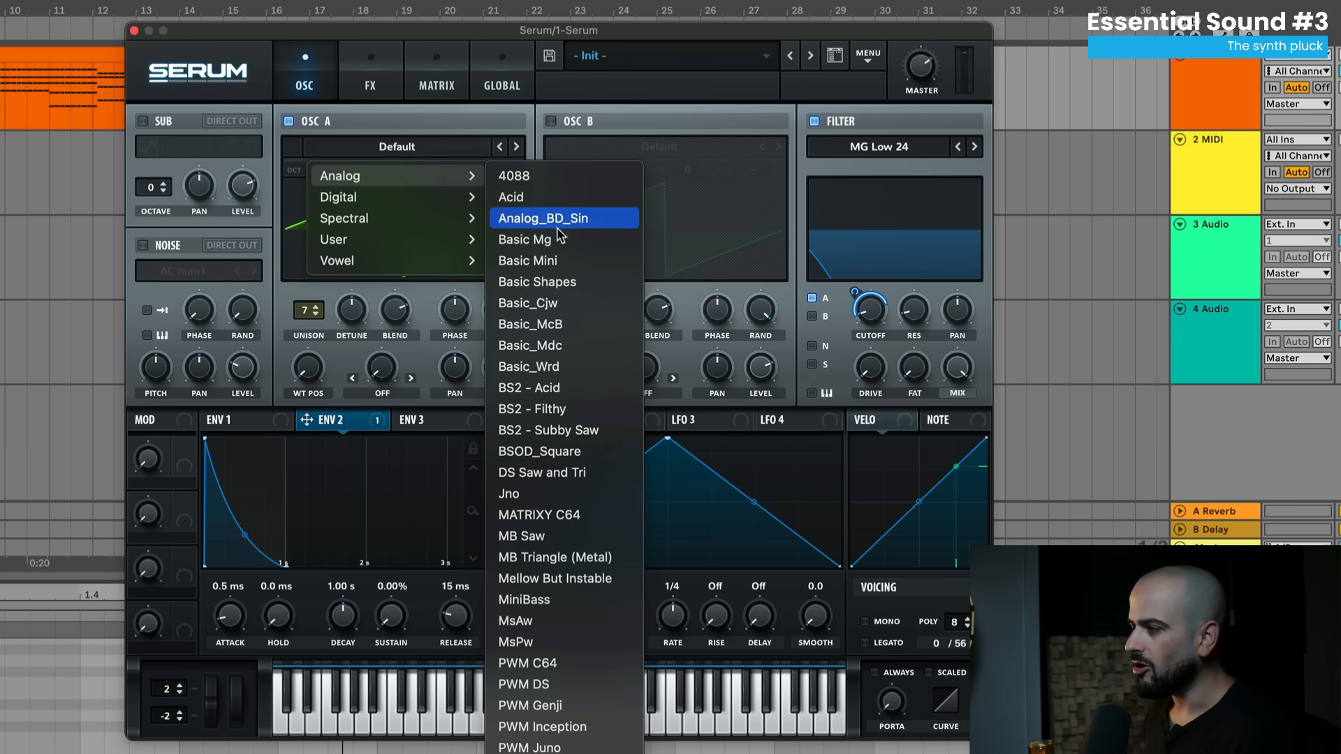
- Make OSC A a single-voice Basic Shapes sine at octave +1, play the chords, and open the cutoff slightly
{"action": "left_click", "coordinate": [558, 282]}
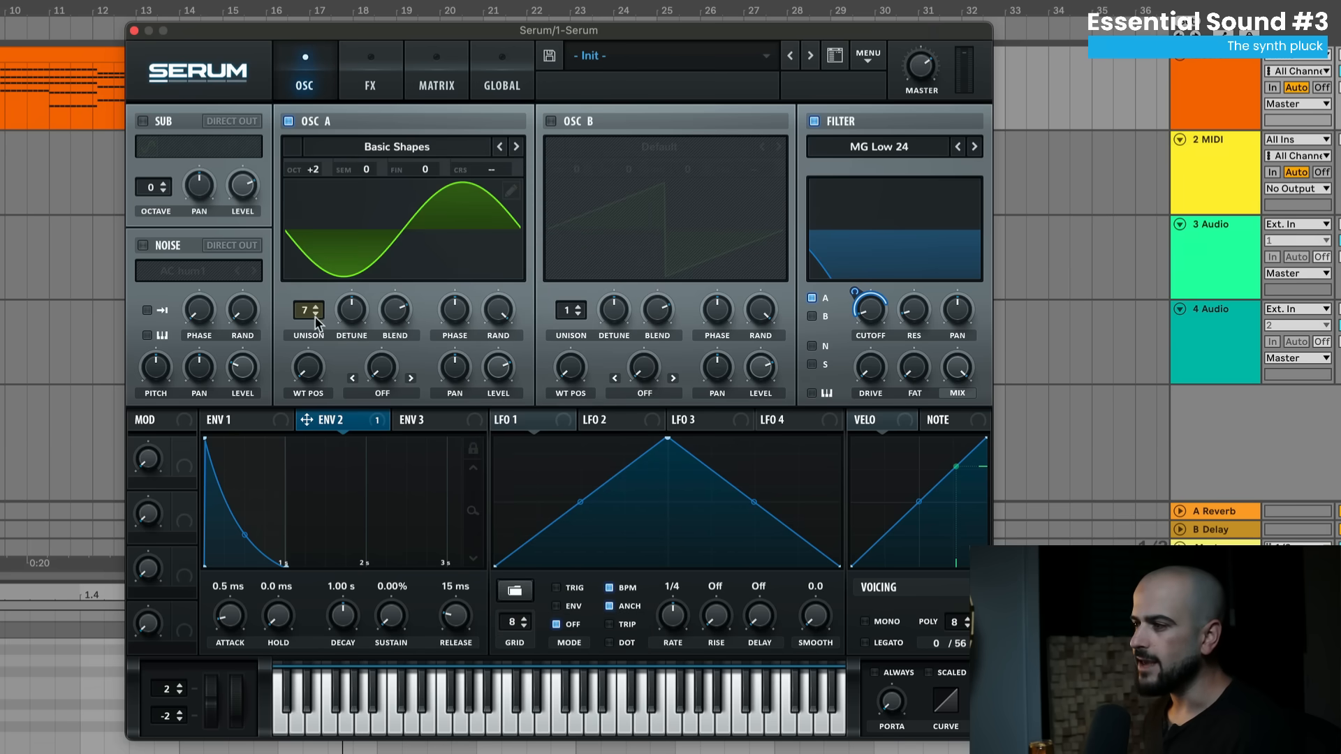
{"action": "left_click_drag", "start_coordinate": [312, 308], "coordinate": [308, 328]}
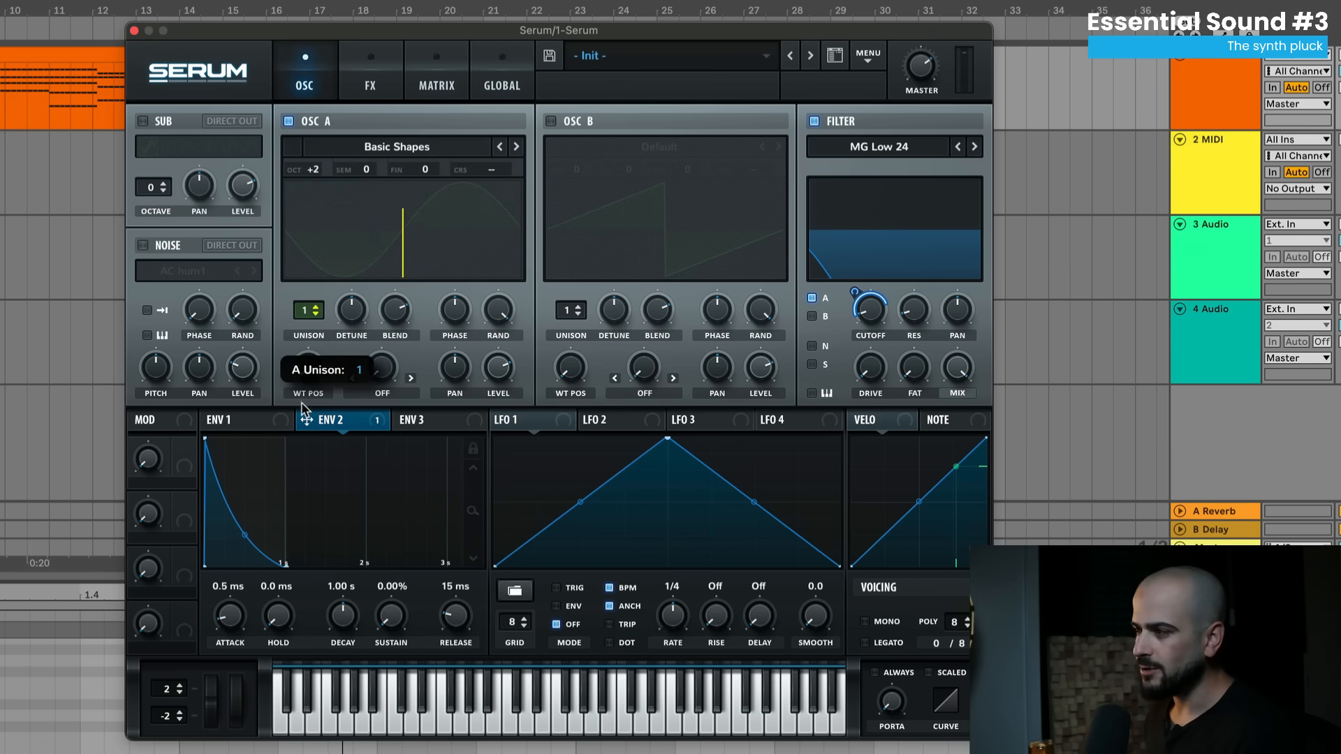
{"action": "left_click_drag", "start_coordinate": [302, 409], "coordinate": [310, 400]}
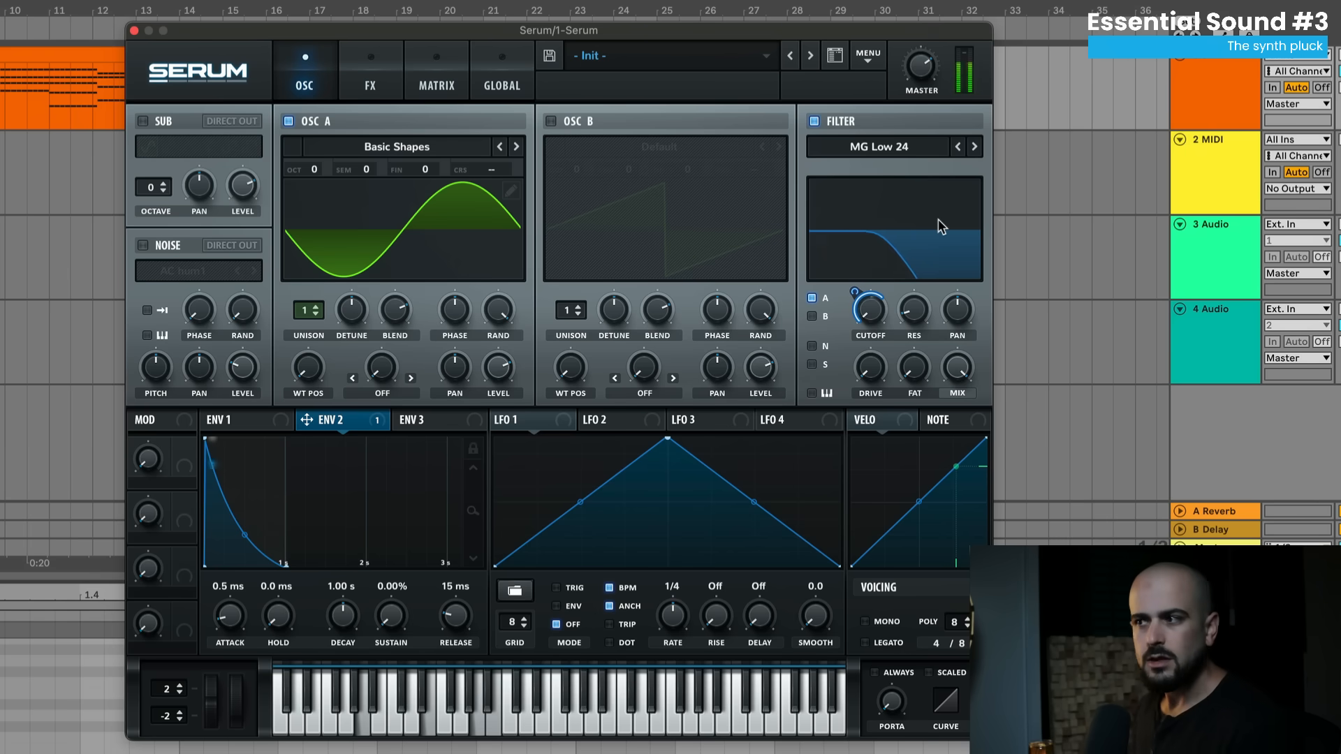
{"action": "left_click_drag", "start_coordinate": [313, 170], "coordinate": [322, 150]}
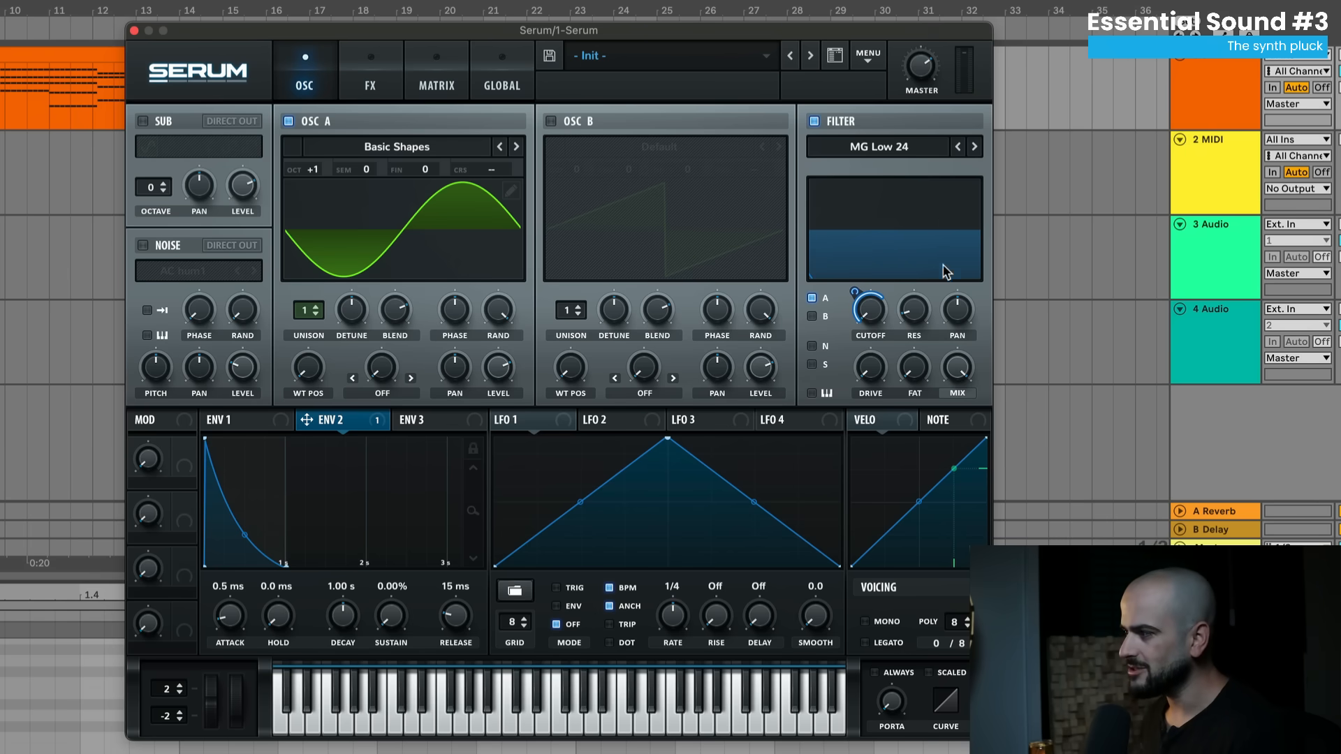
{"action": "key", "text": "space"}
{"action": "mouse_move", "coordinate": [877, 307]}
{"action": "left_mouse_down"}
{"action": "mouse_move", "coordinate": [886, 279]}
{"action": "mouse_move", "coordinate": [876, 314]}
{"action": "left_mouse_up"}
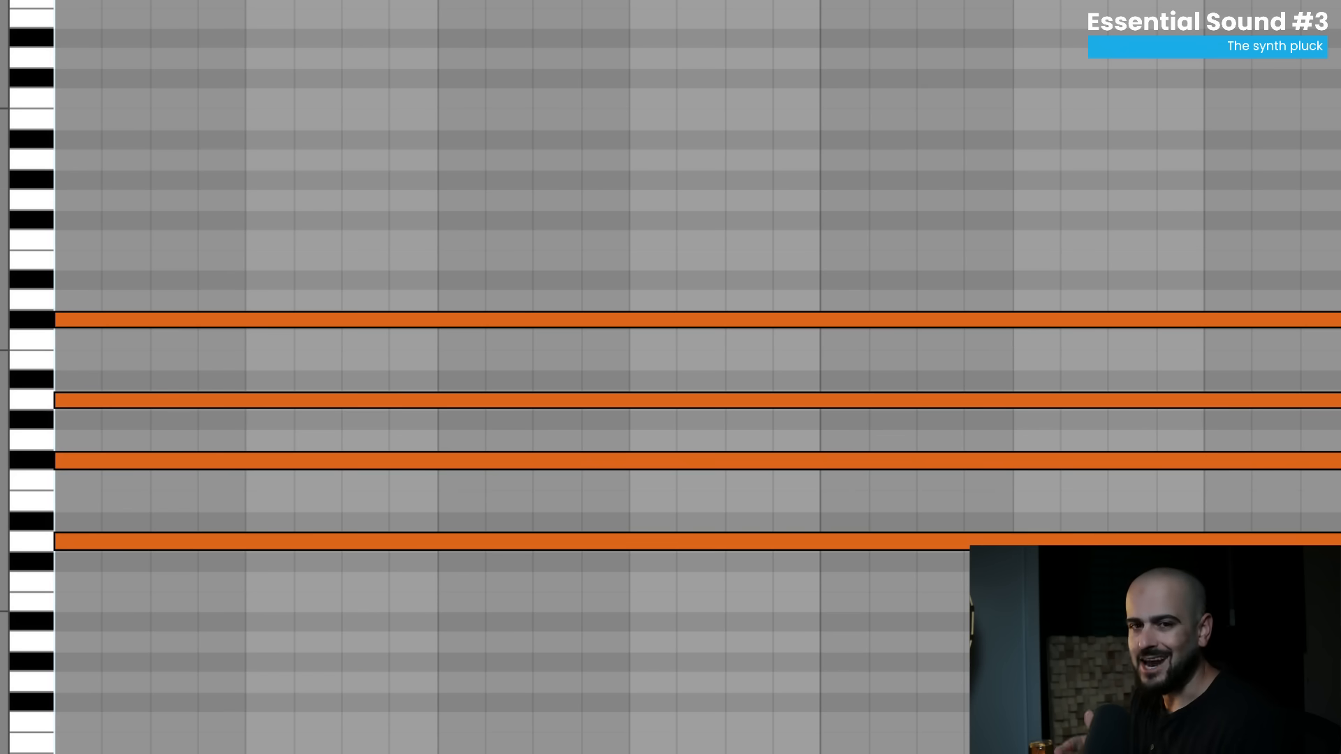
- Switch on Echo and ValhallaVintageVerb on the pluck track and play it back
{"action": "key", "text": "space"}
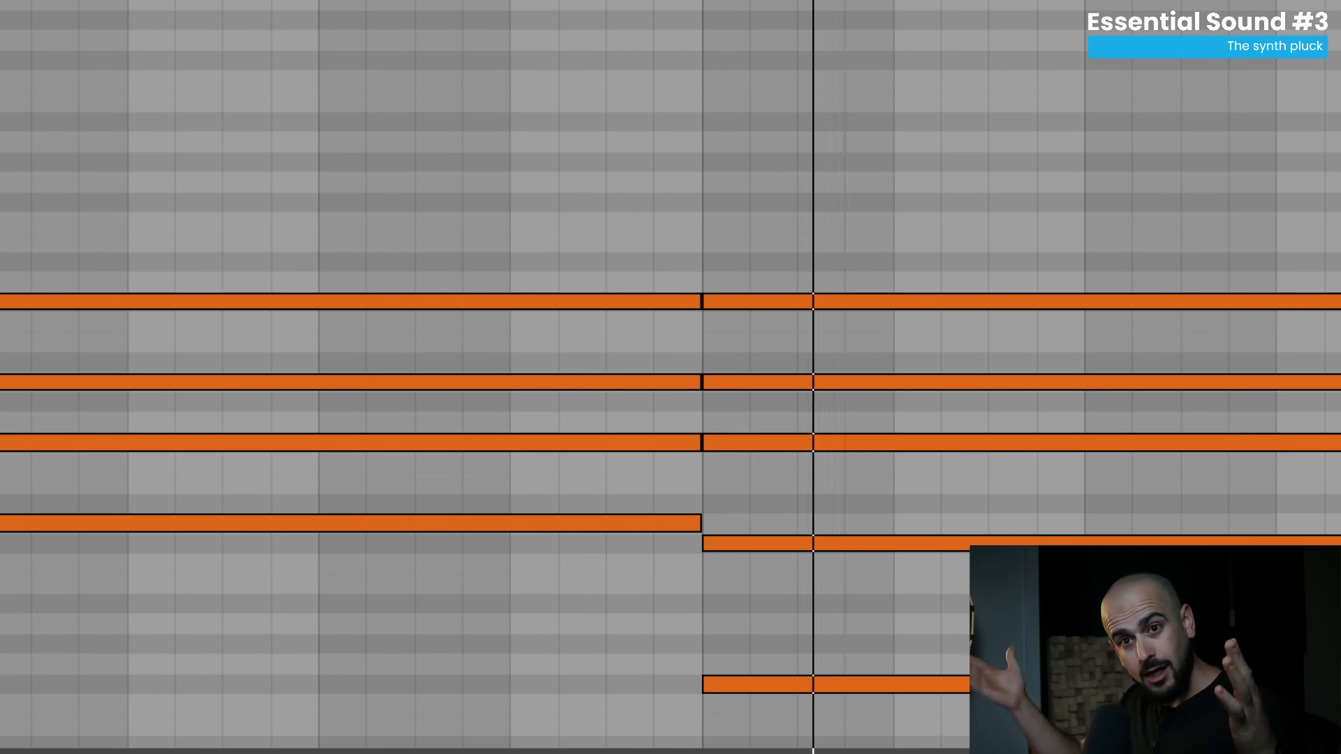
{"action": "key", "text": "space"}
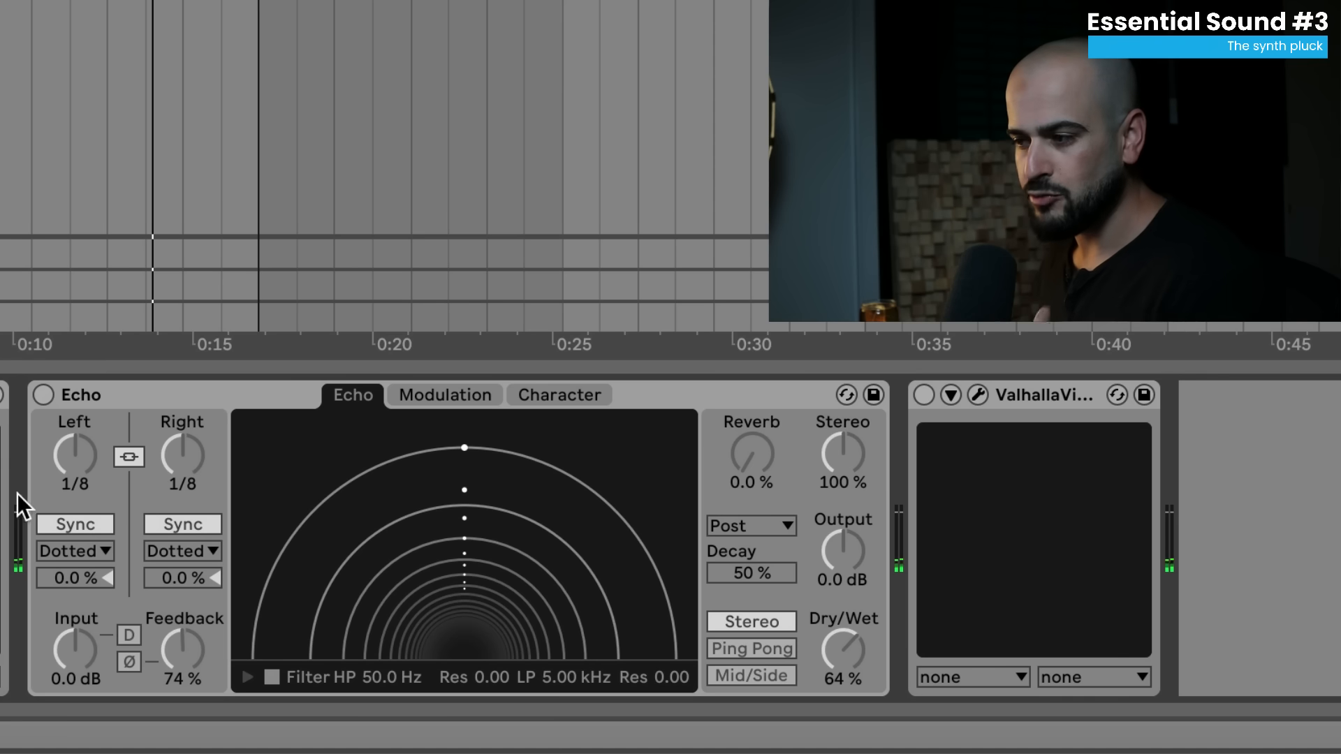
{"action": "left_click", "coordinate": [46, 398]}
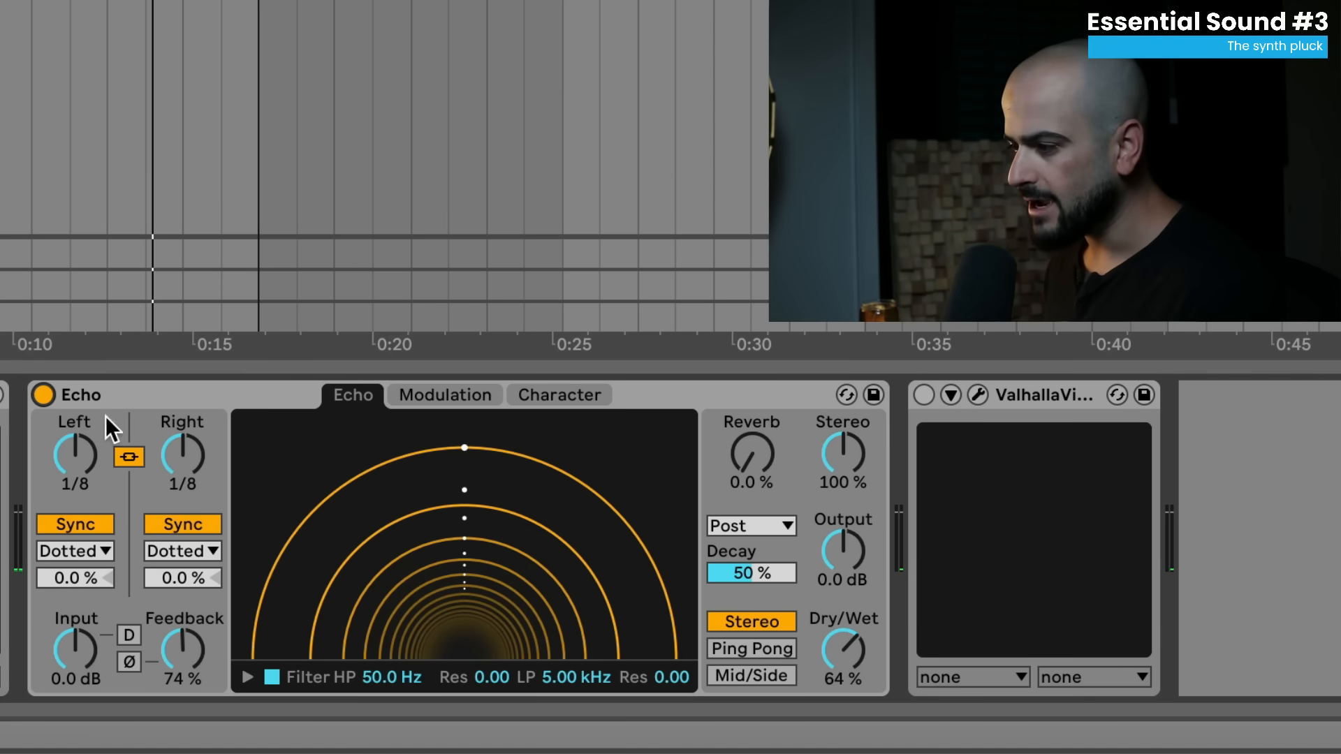
{"action": "left_click", "coordinate": [924, 395]}
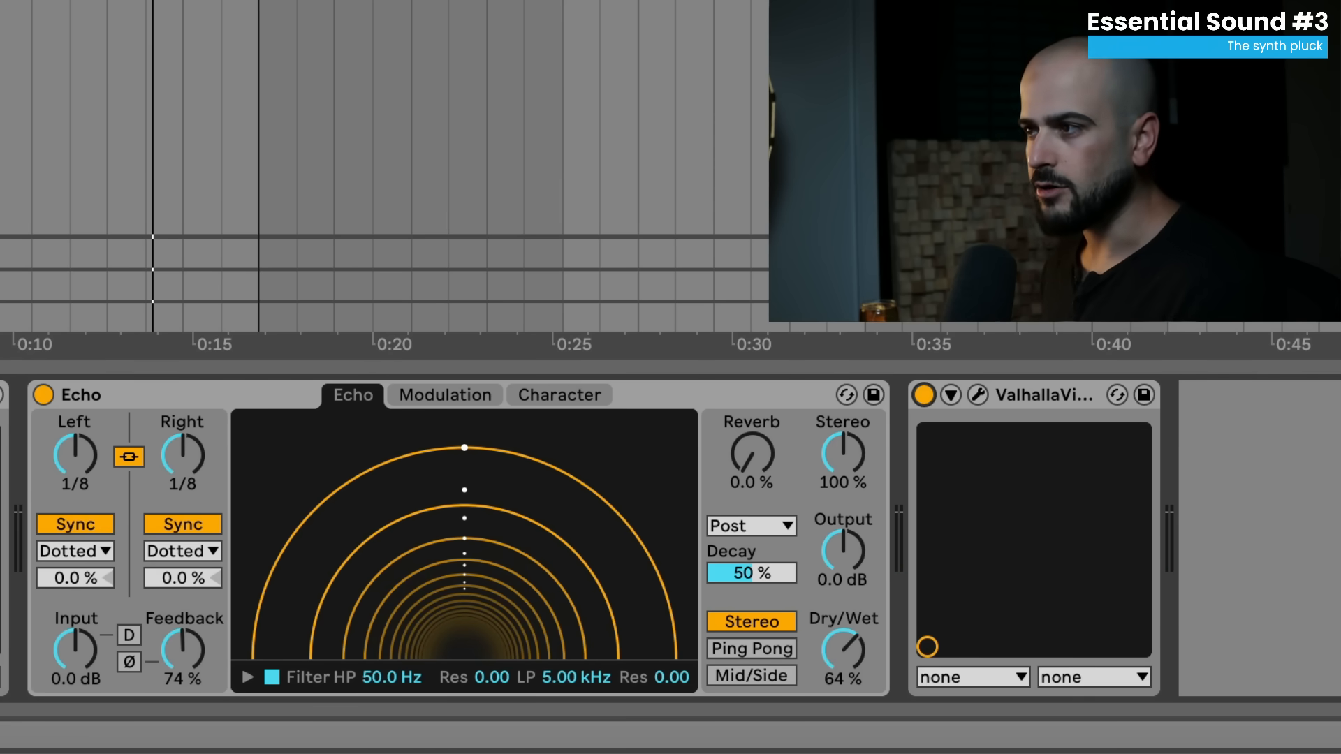
{"action": "key", "text": "space"}
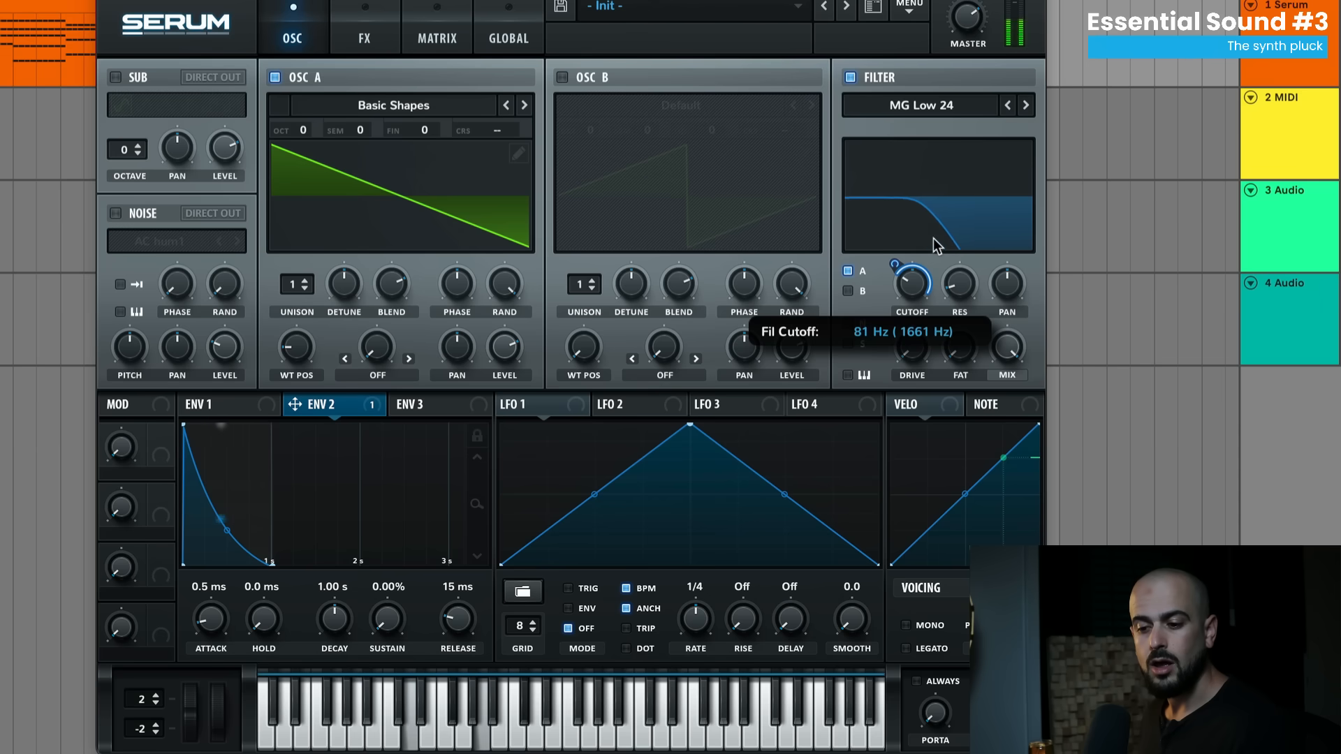
- Raise the pluck's filter cutoff slightly
{"action": "left_click_drag", "start_coordinate": [934, 238], "coordinate": [932, 269]}
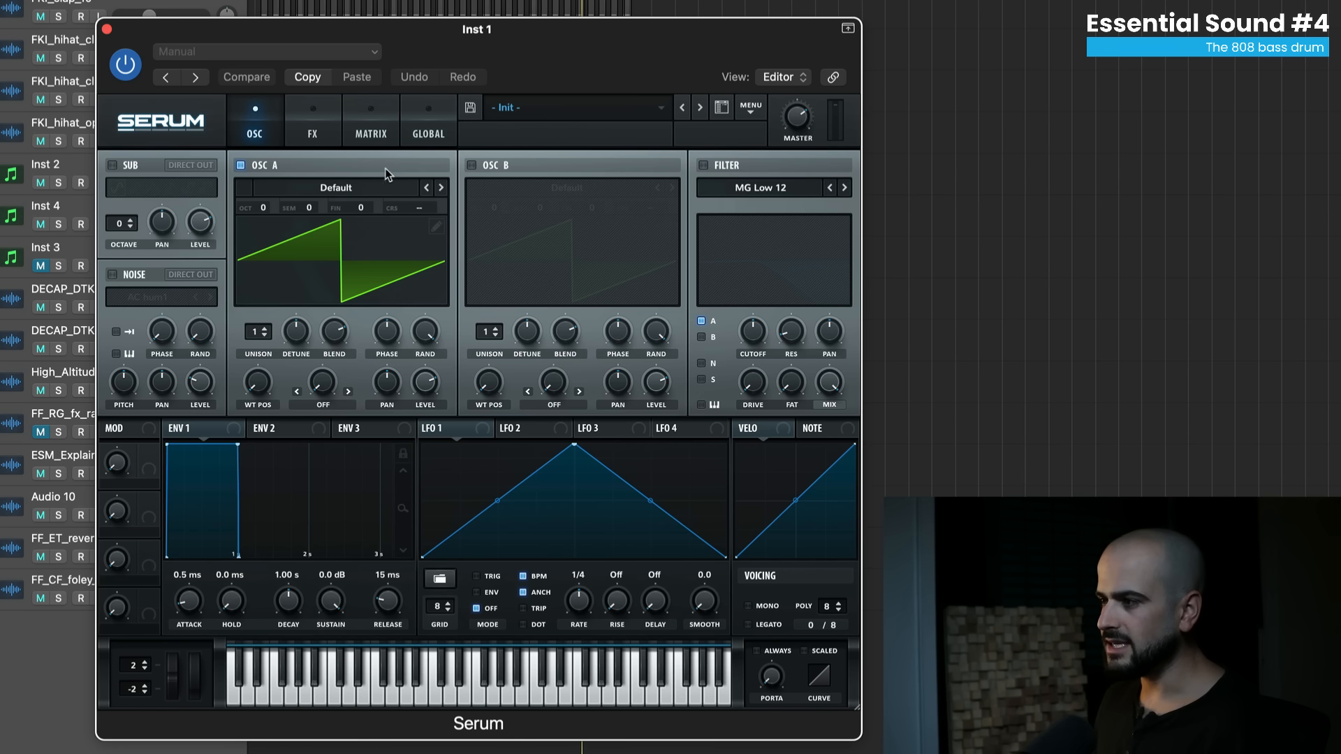
- Load Analog_BD_Sin into OSC A and drop ENV 1's sustain to -∞ with a 1.33 s decay
{"action": "left_click", "coordinate": [398, 187]}
{"action": "mouse_move", "coordinate": [414, 212]}
{"action": "left_click", "coordinate": [499, 190]}
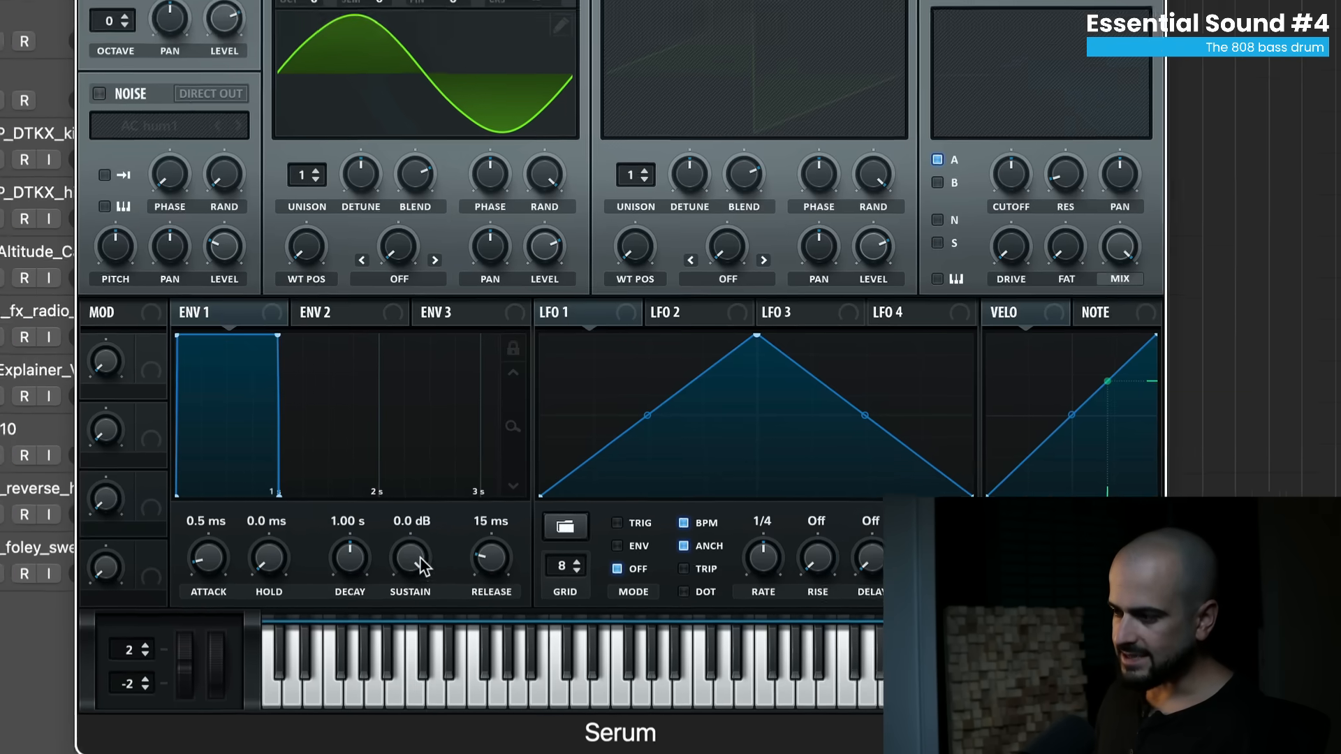
{"action": "left_click_drag", "start_coordinate": [360, 588], "coordinate": [360, 684]}
{"action": "left_click_drag", "start_coordinate": [424, 551], "coordinate": [351, 562]}
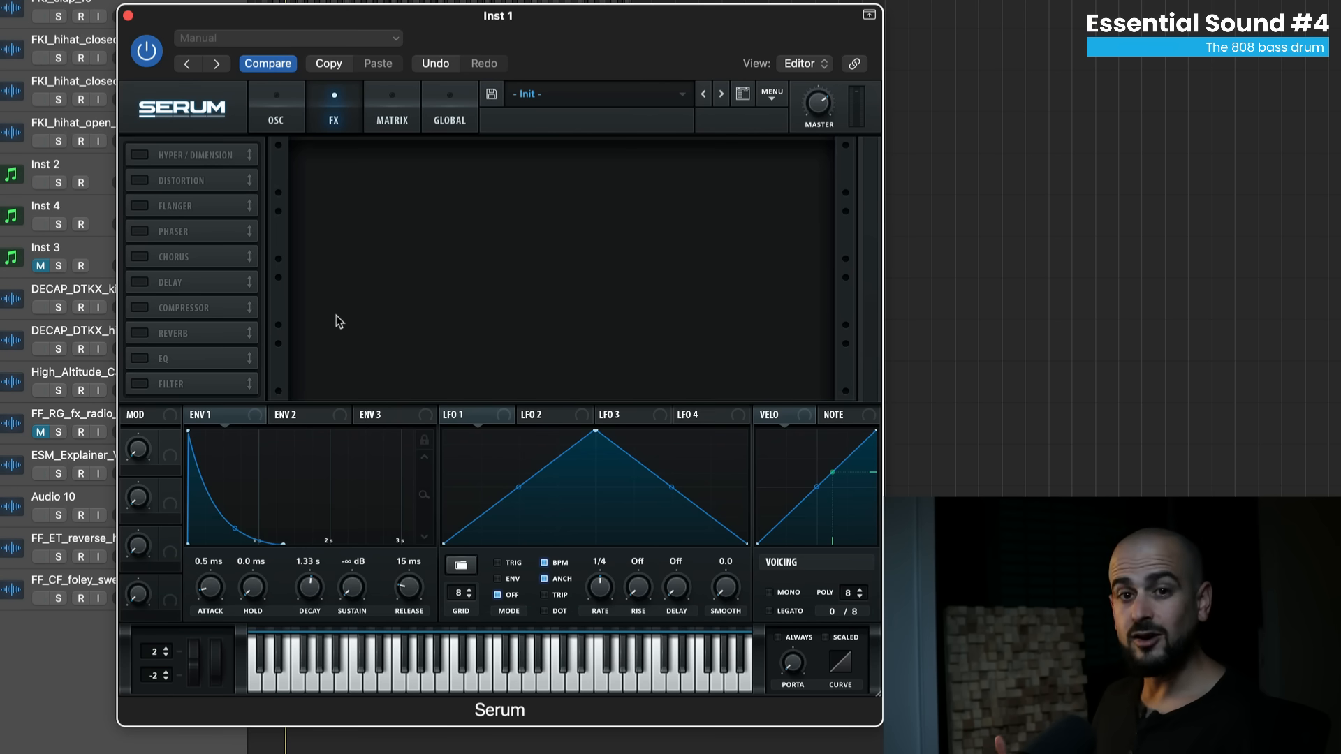
- Turn on Distortion in post-filter position with drive lowered to about 4%
{"action": "left_click", "coordinate": [140, 180]}
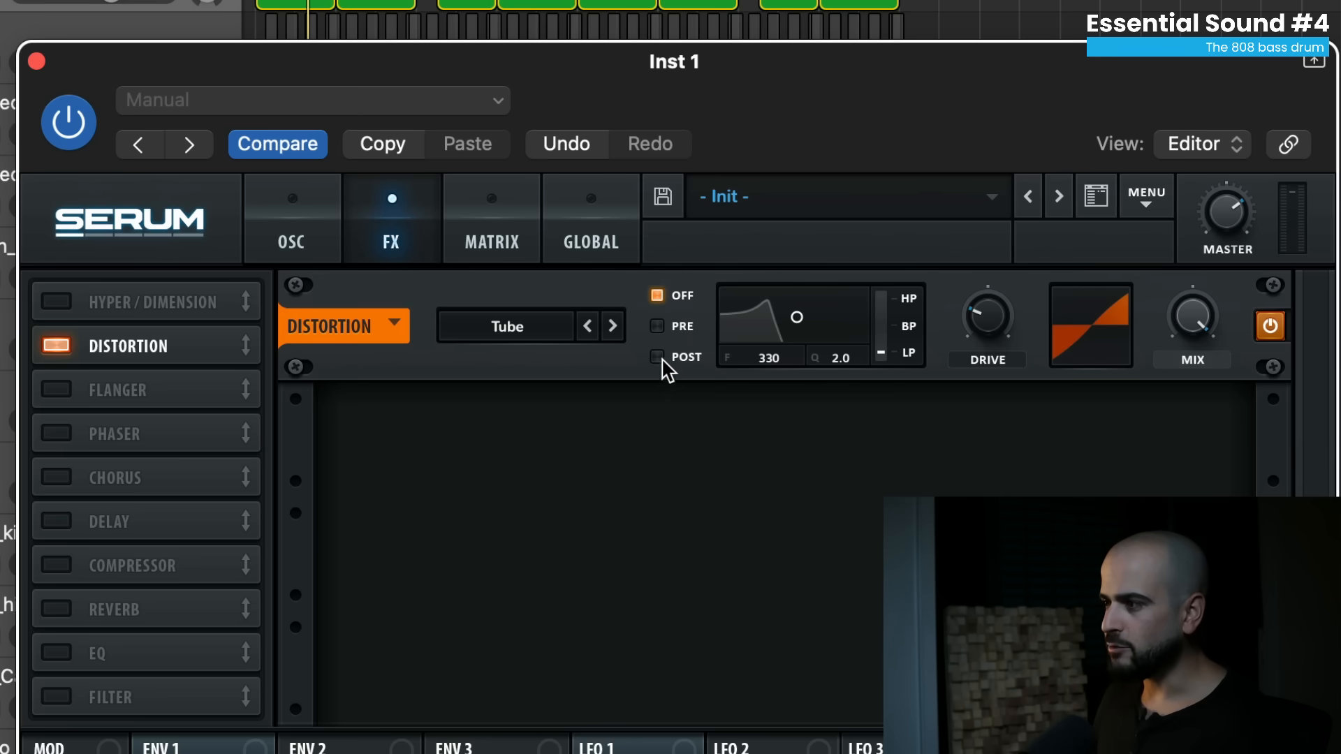
{"action": "left_click", "coordinate": [658, 357]}
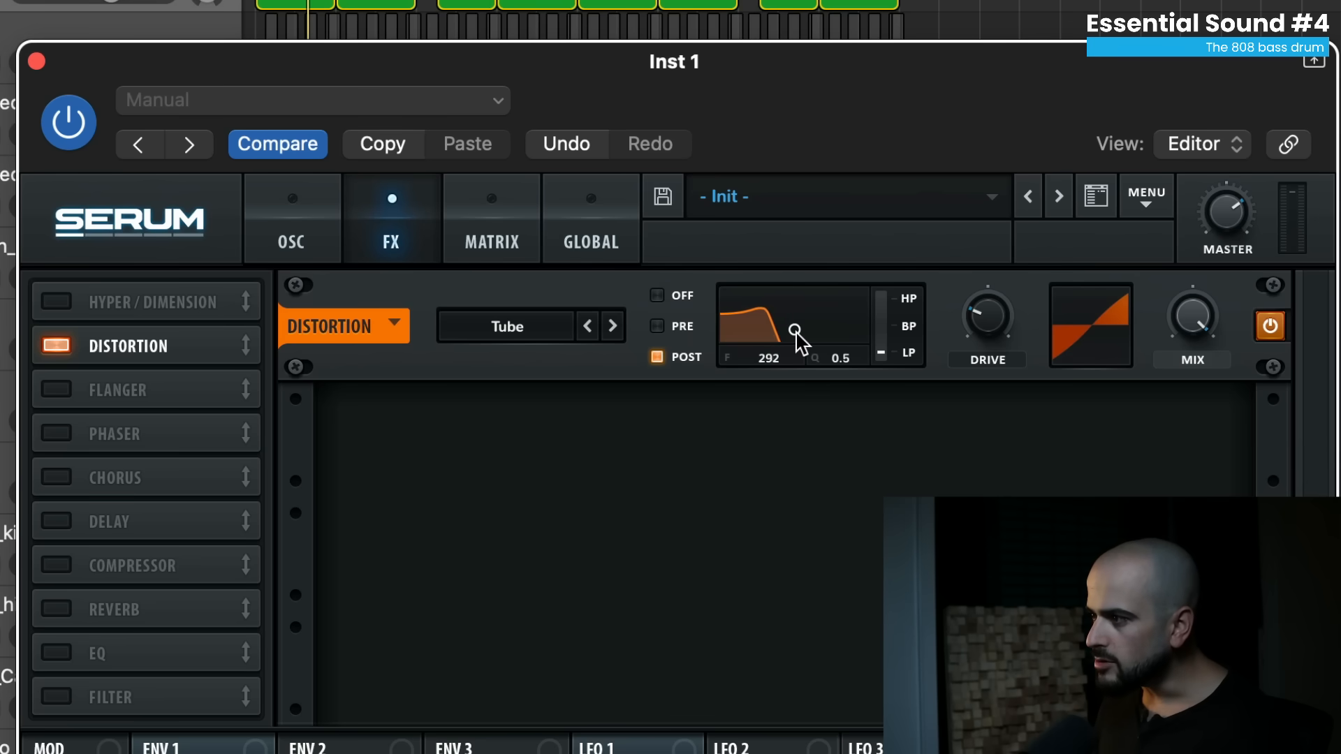
{"action": "left_click_drag", "start_coordinate": [992, 346], "coordinate": [1016, 230]}
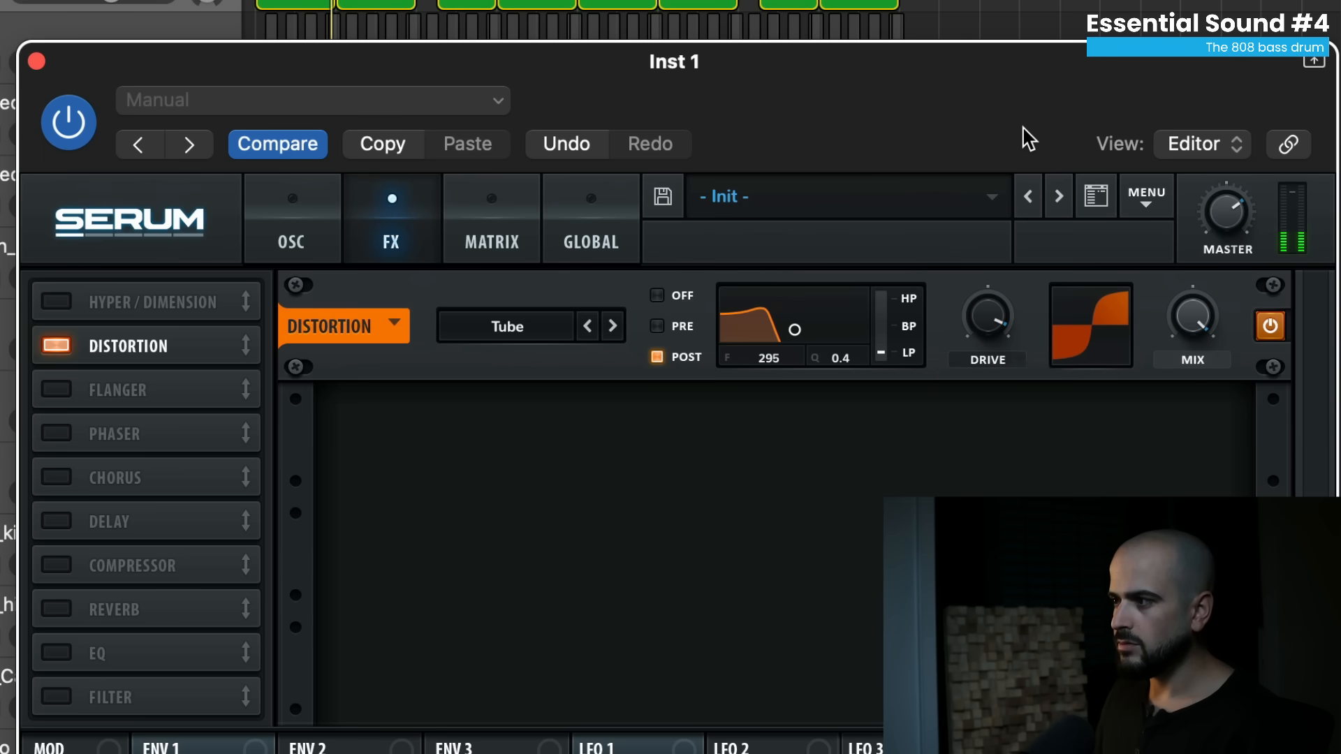
- Audition Diode 2, Tape Sat. and Sin Fold distortion modes, easing the drive to 97%
{"action": "left_click", "coordinate": [508, 326]}
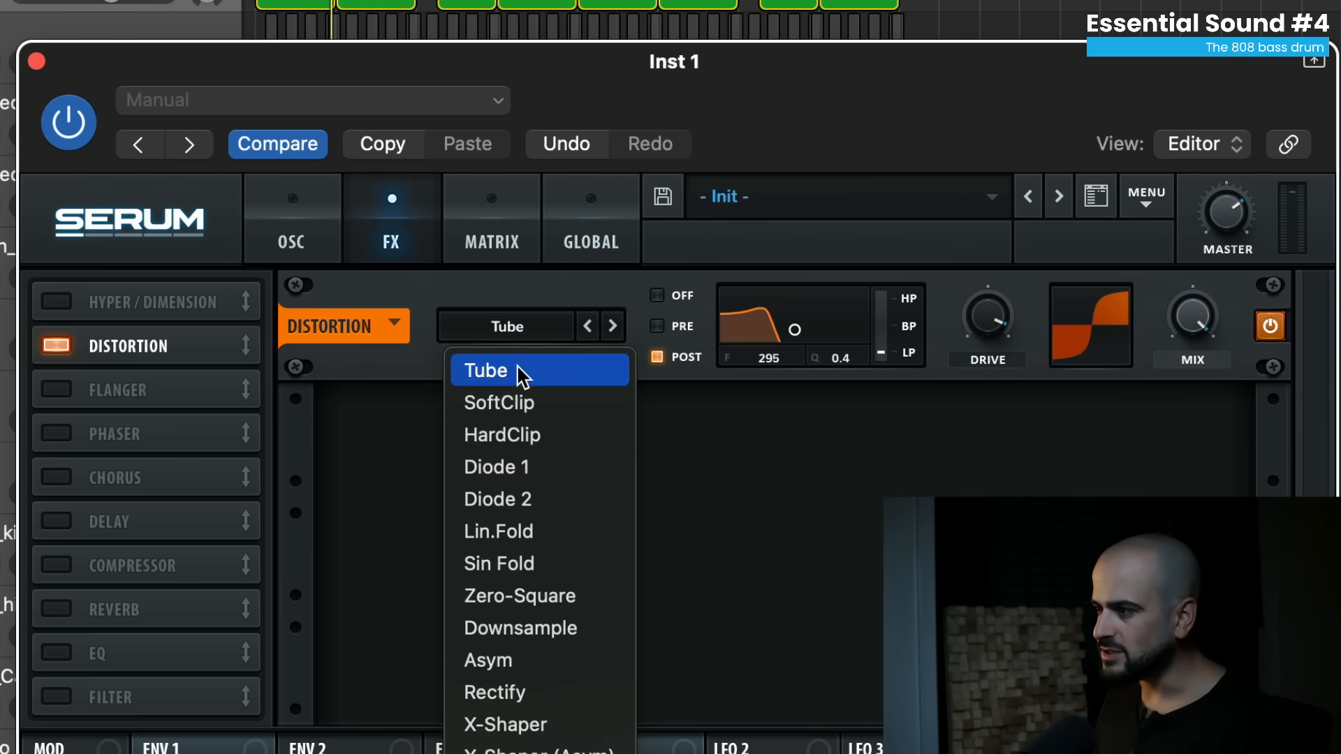
{"action": "left_click", "coordinate": [511, 499]}
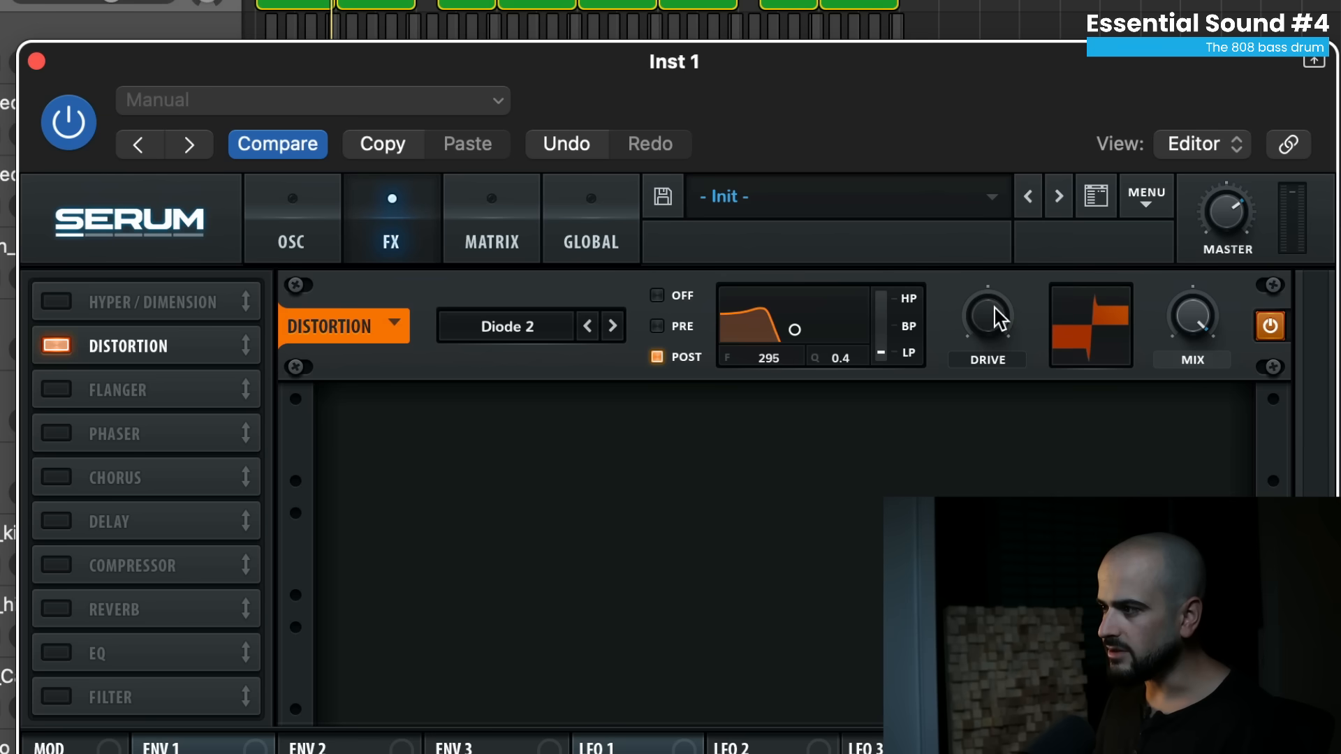
{"action": "mouse_move", "coordinate": [983, 313]}
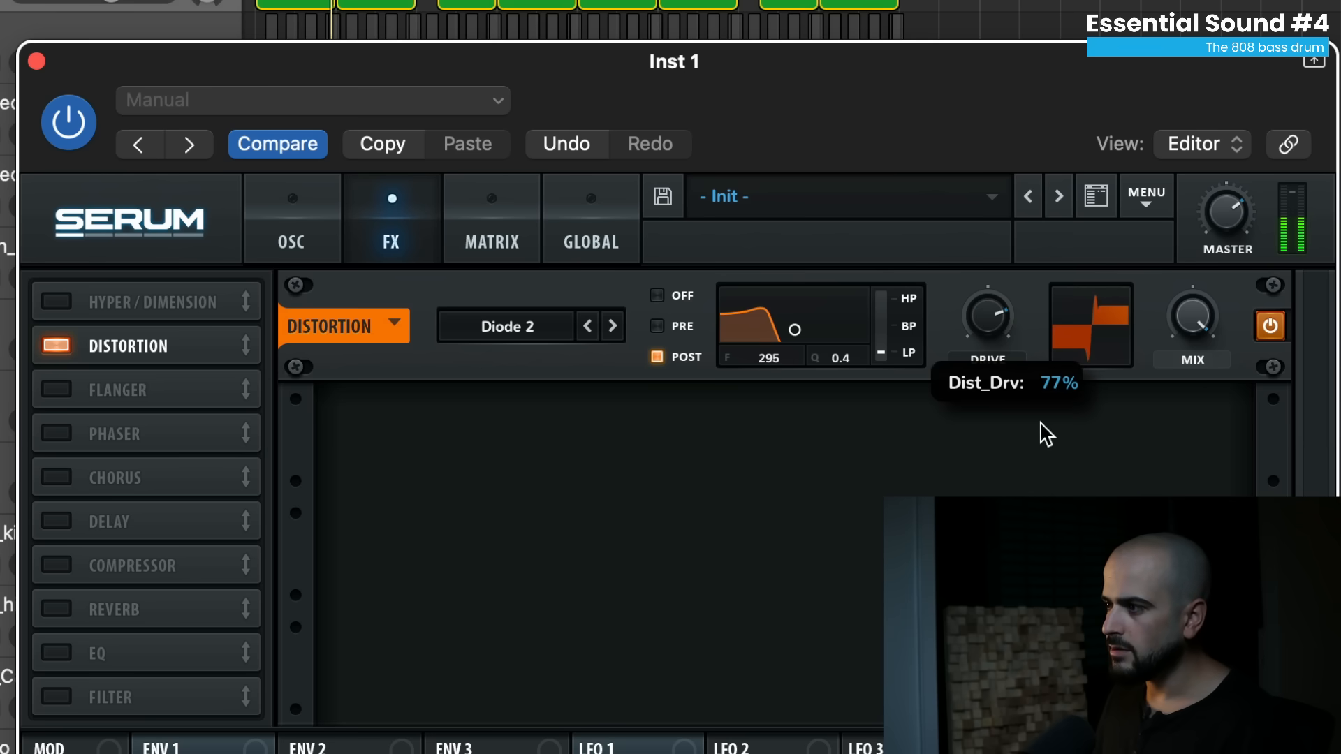
{"action": "left_click", "coordinate": [508, 326]}
{"action": "left_click", "coordinate": [512, 750]}
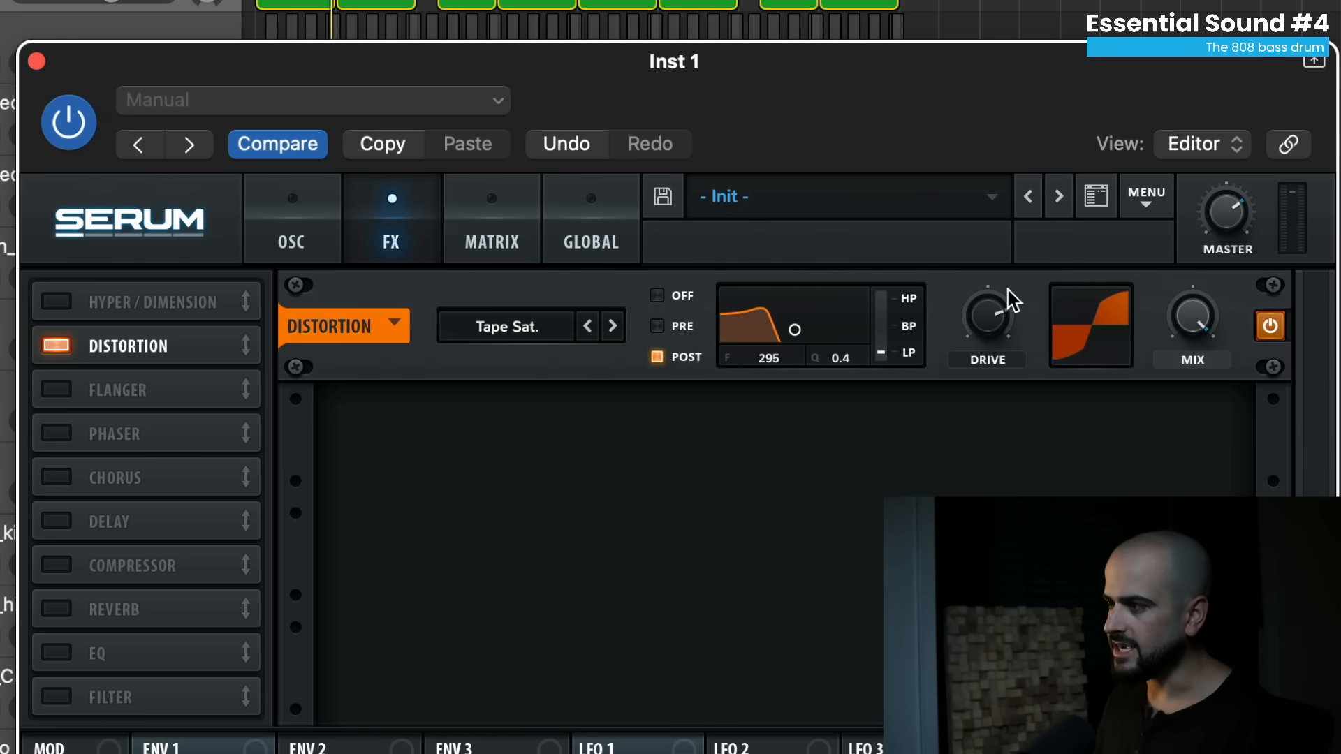
{"action": "mouse_move", "coordinate": [991, 319]}
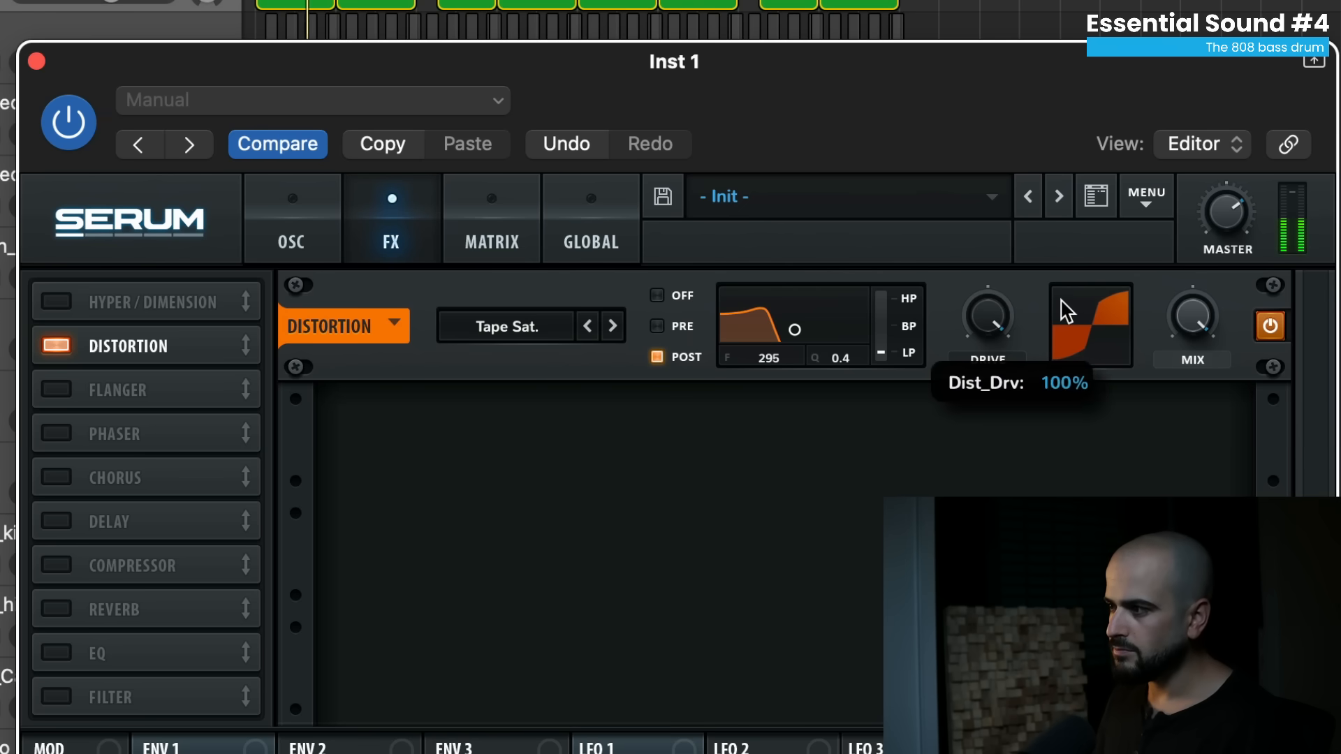
{"action": "left_click", "coordinate": [534, 326]}
{"action": "left_click", "coordinate": [547, 564]}
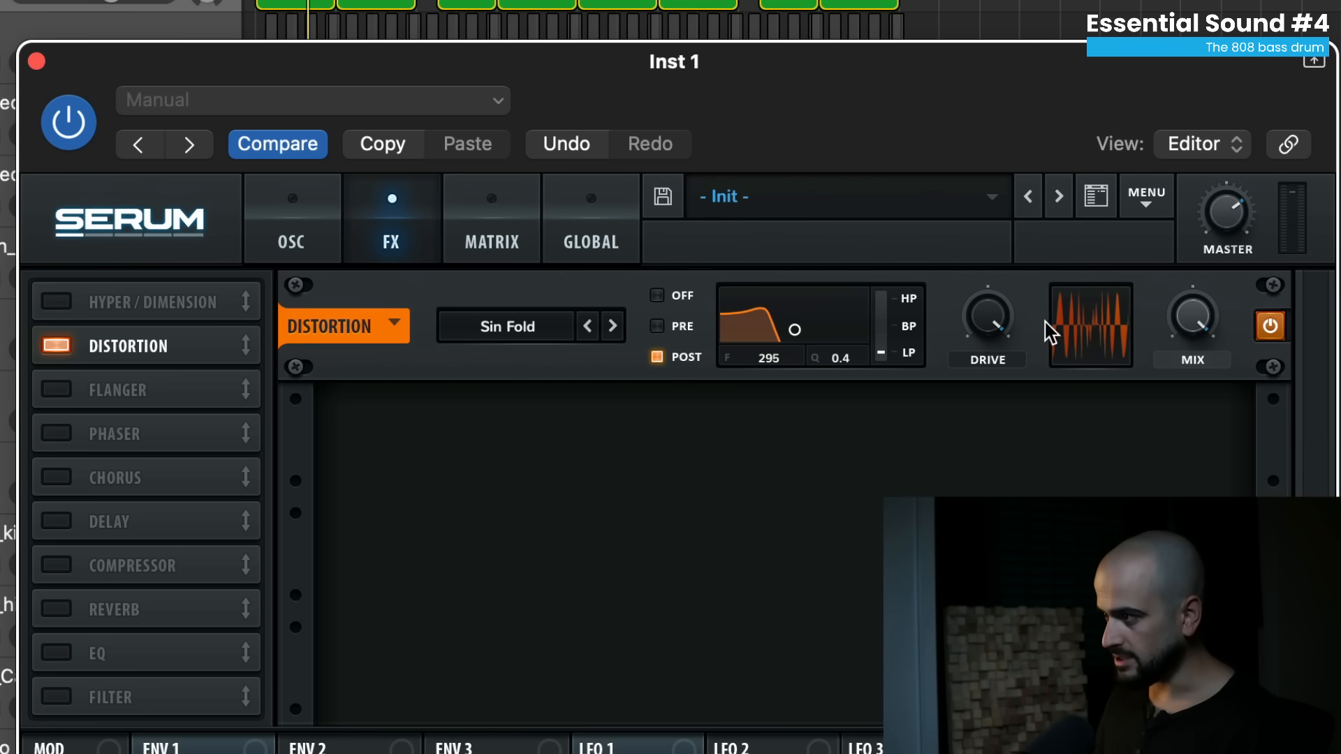
{"action": "left_click_drag", "start_coordinate": [1006, 325], "coordinate": [1006, 412]}
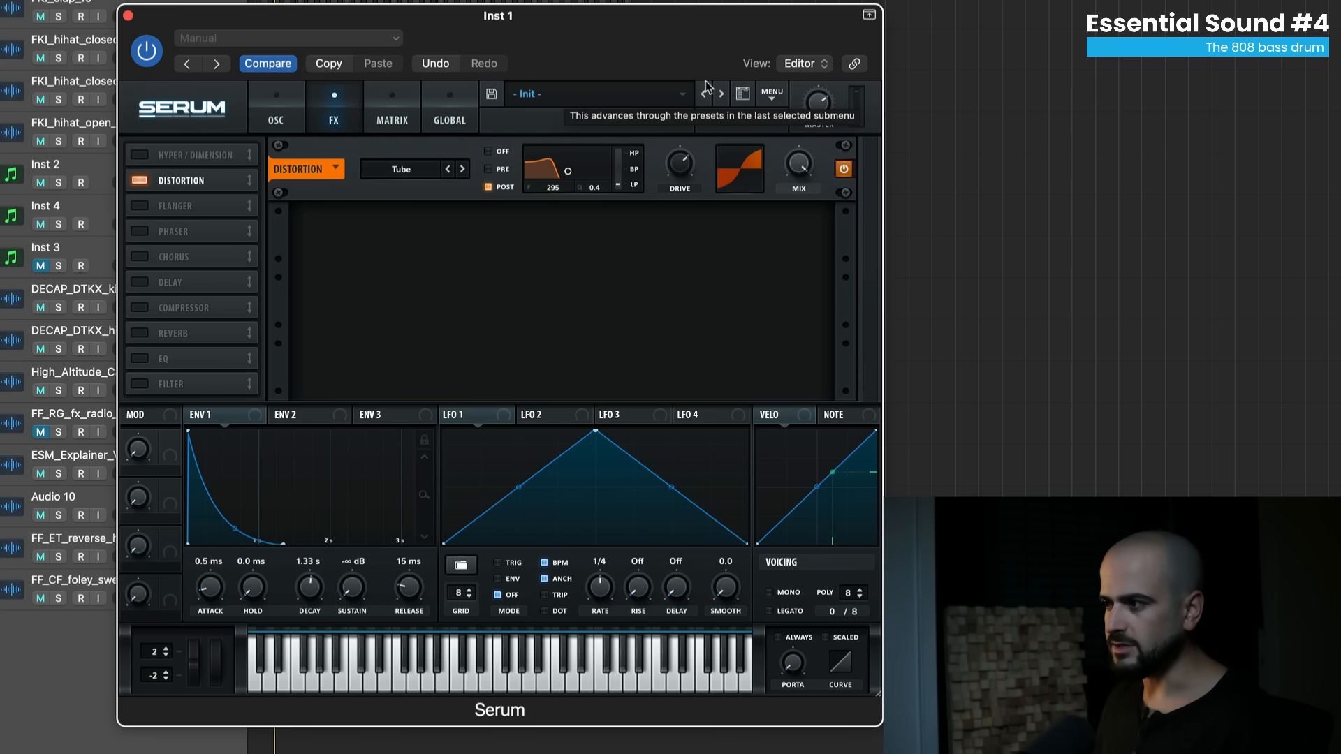
- Insert Output Thermal in the empty Audio FX slot after Channel EQ on Inst 1
{"action": "mouse_move", "coordinate": [683, 183]}
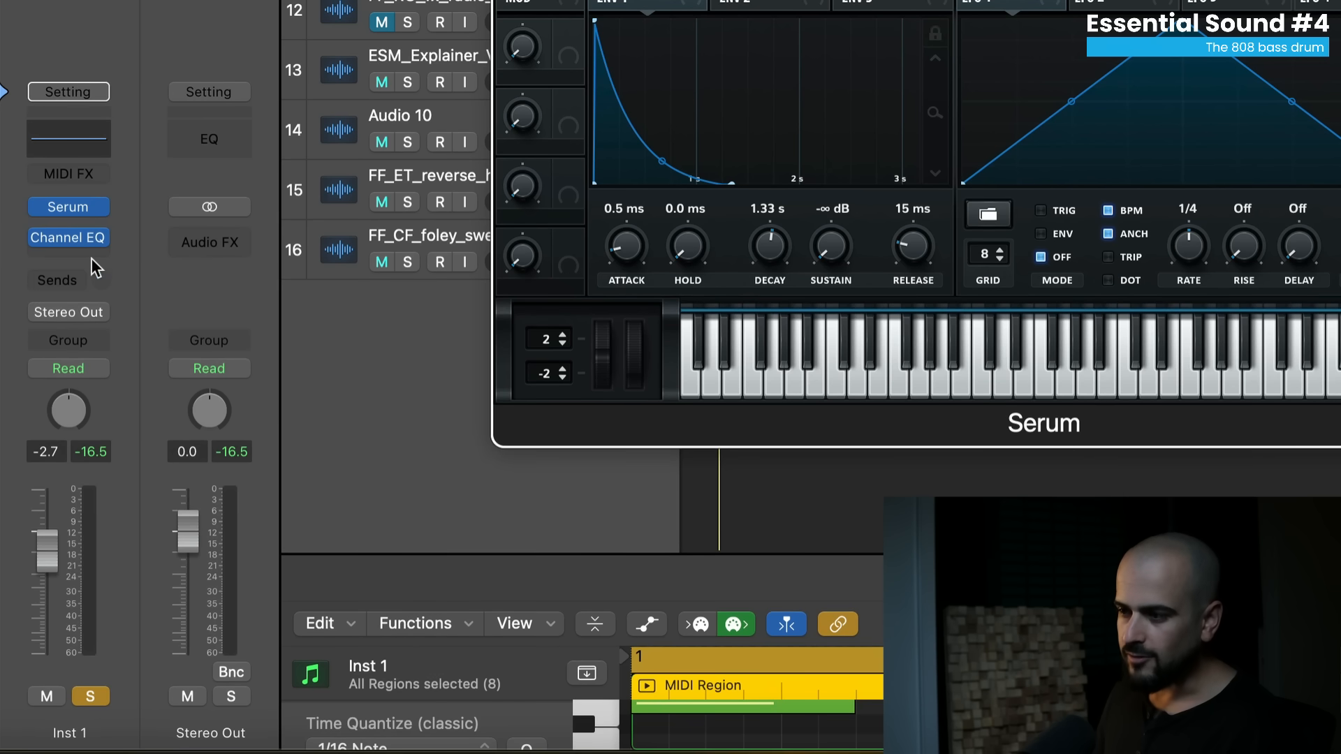
{"action": "left_click", "coordinate": [93, 254]}
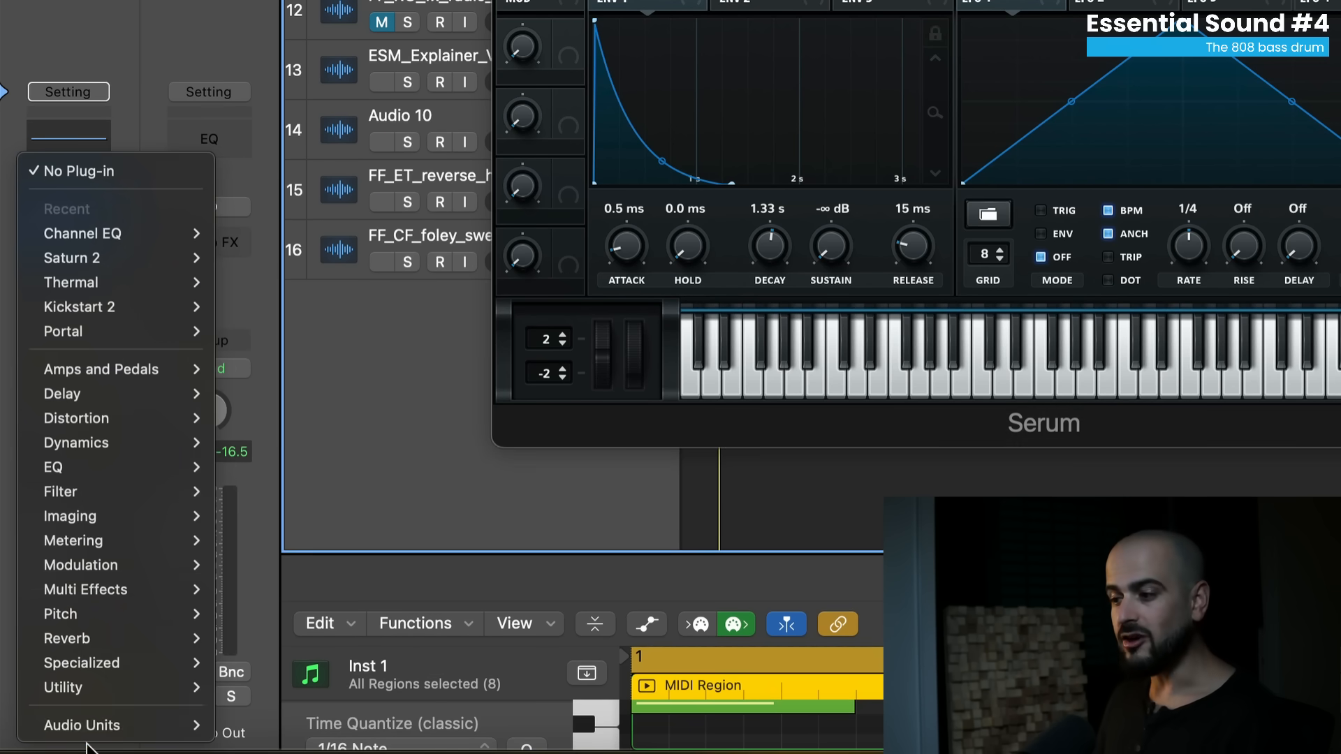
{"action": "mouse_move", "coordinate": [139, 725]}
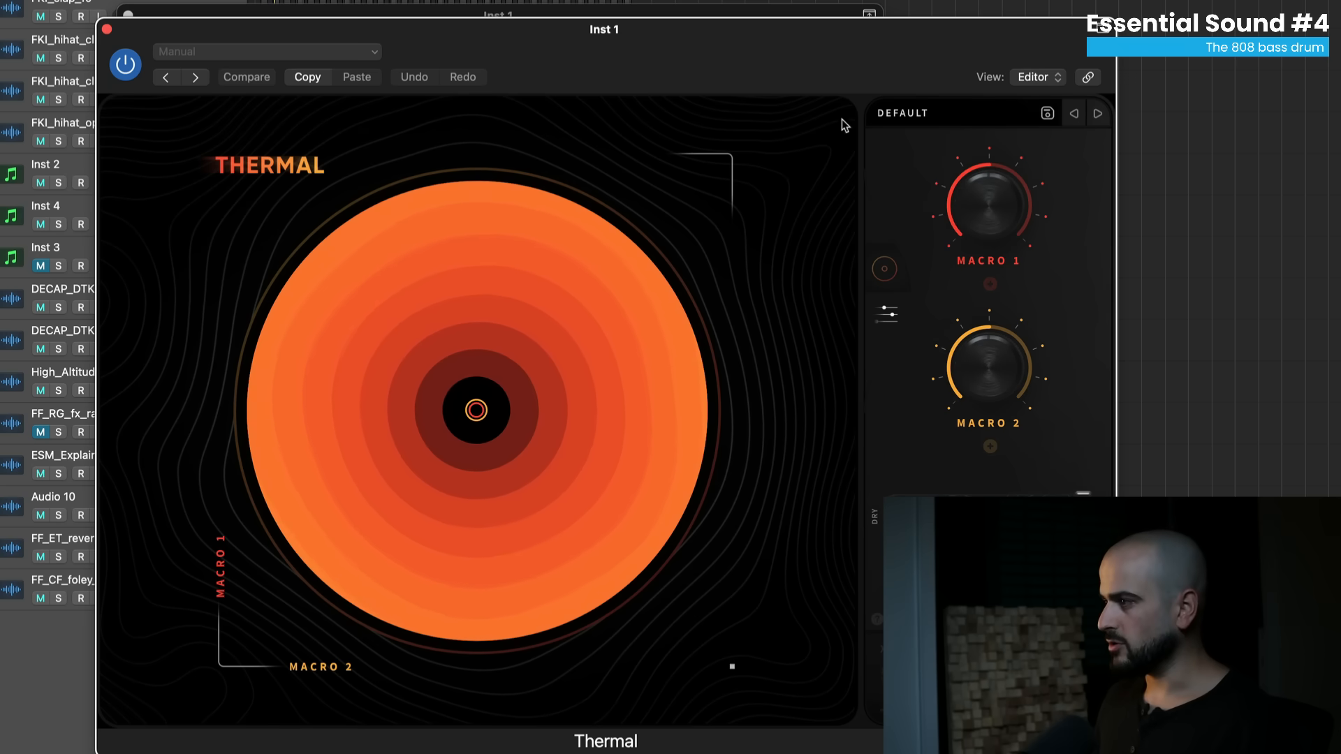
- Step Thermal's presets from DEFAULT to FREQ SHIMMY and then DIAL UP
{"action": "left_click", "coordinate": [1098, 114]}
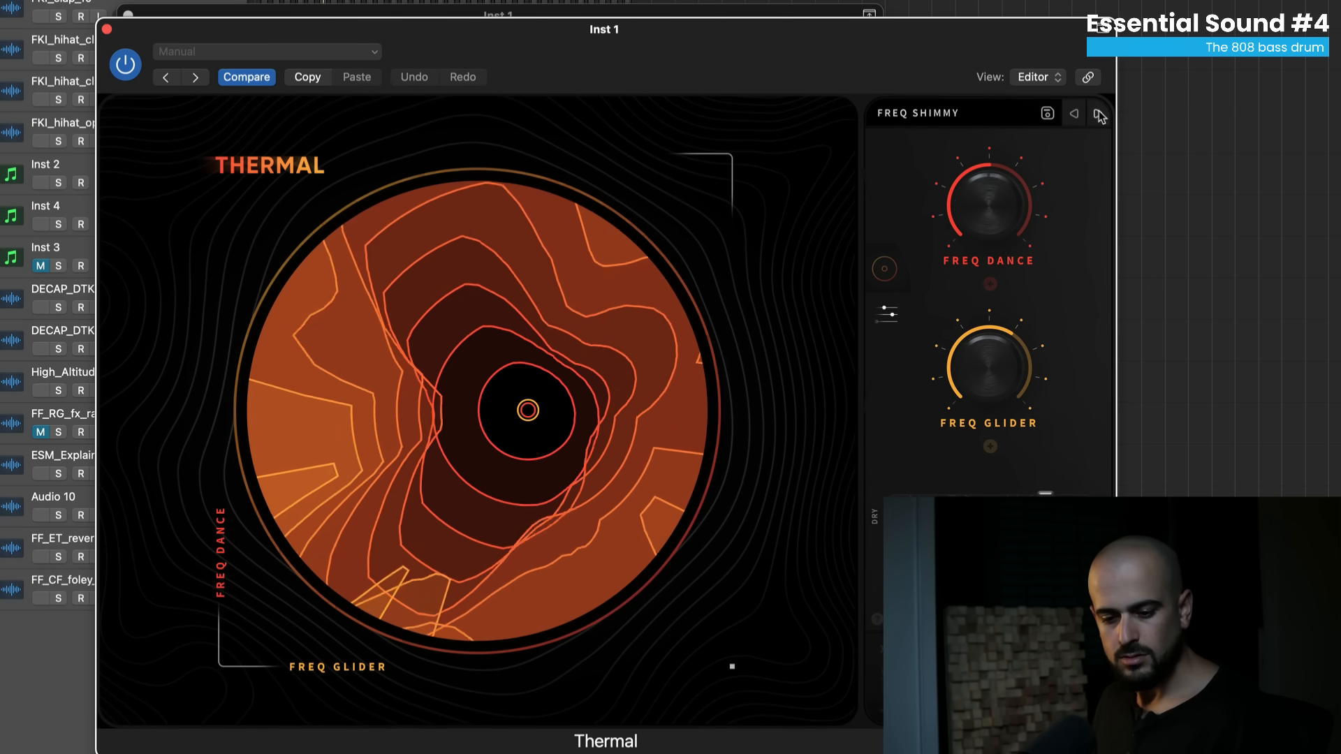
{"action": "left_click", "coordinate": [1098, 114]}
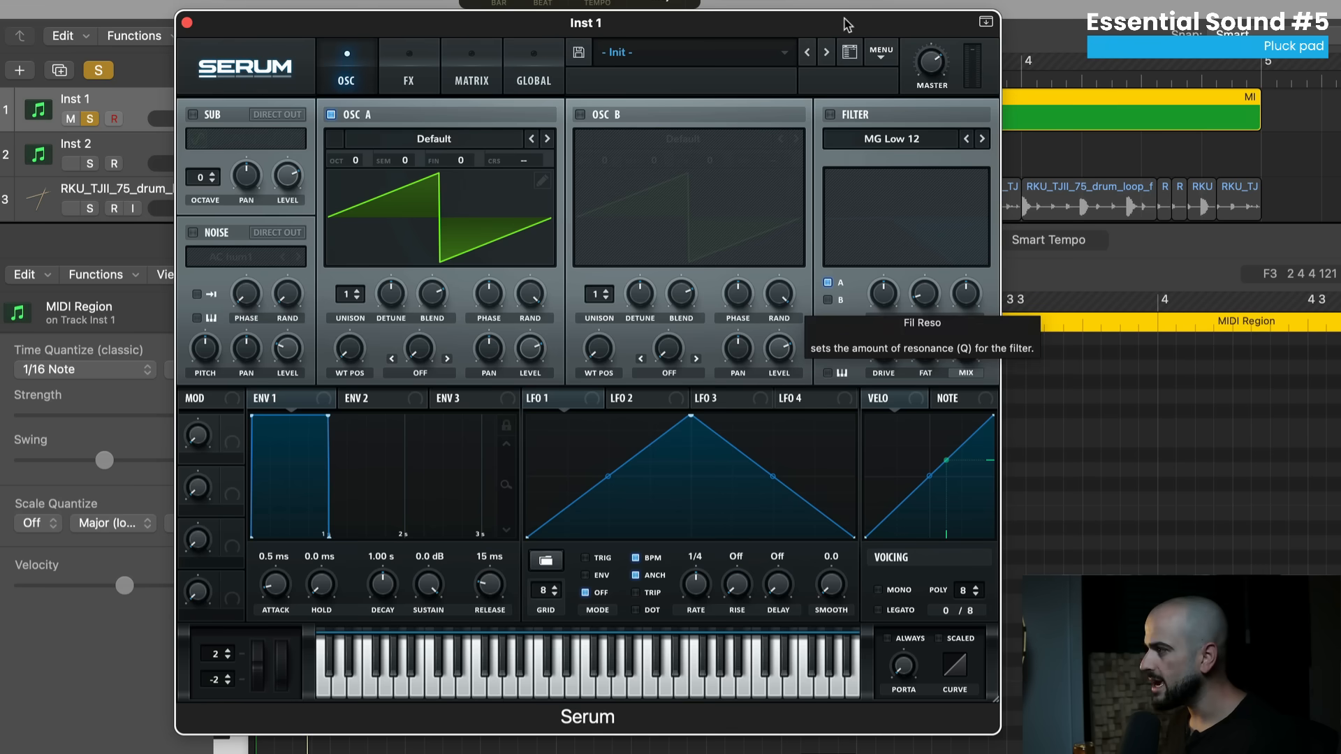
- Reset to the Init preset and load the MB Saw wavetable into oscillator A
{"action": "left_click", "coordinate": [881, 51]}
{"action": "left_click", "coordinate": [897, 171]}
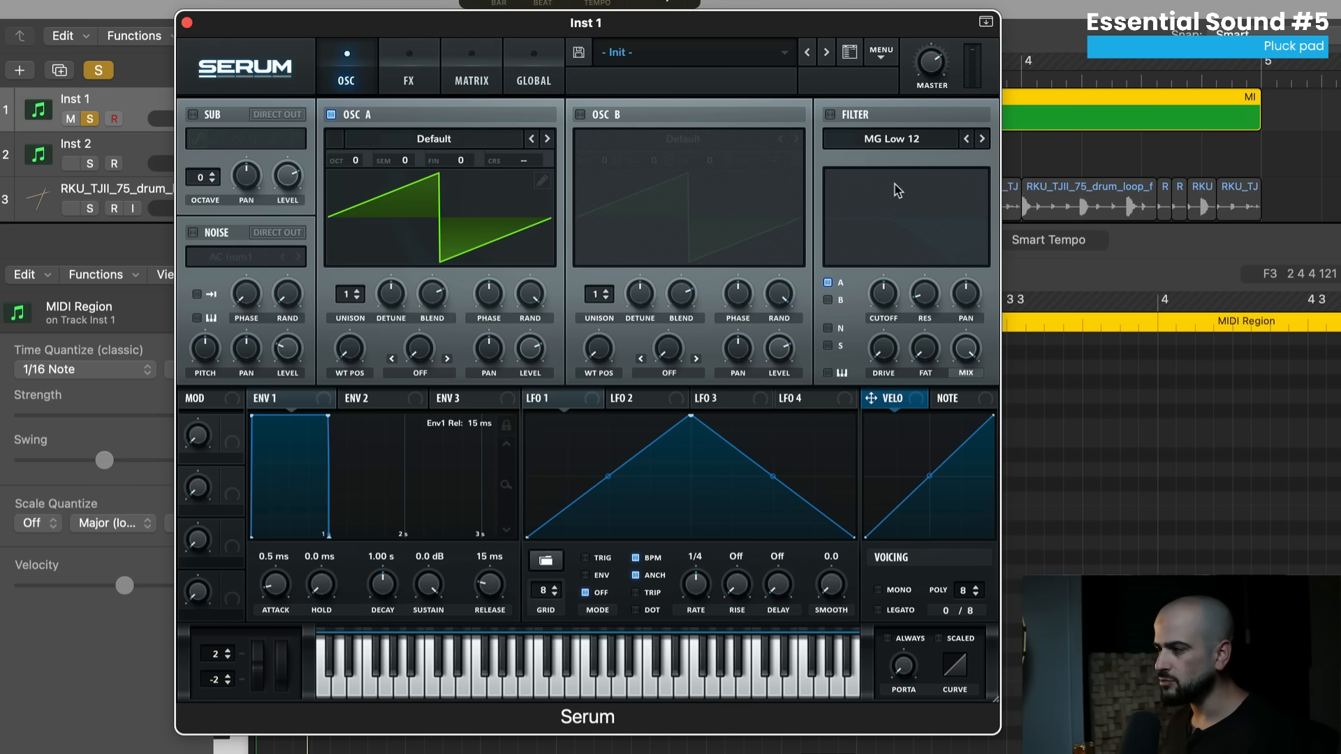
{"action": "left_click", "coordinate": [434, 139]}
{"action": "mouse_move", "coordinate": [437, 167]}
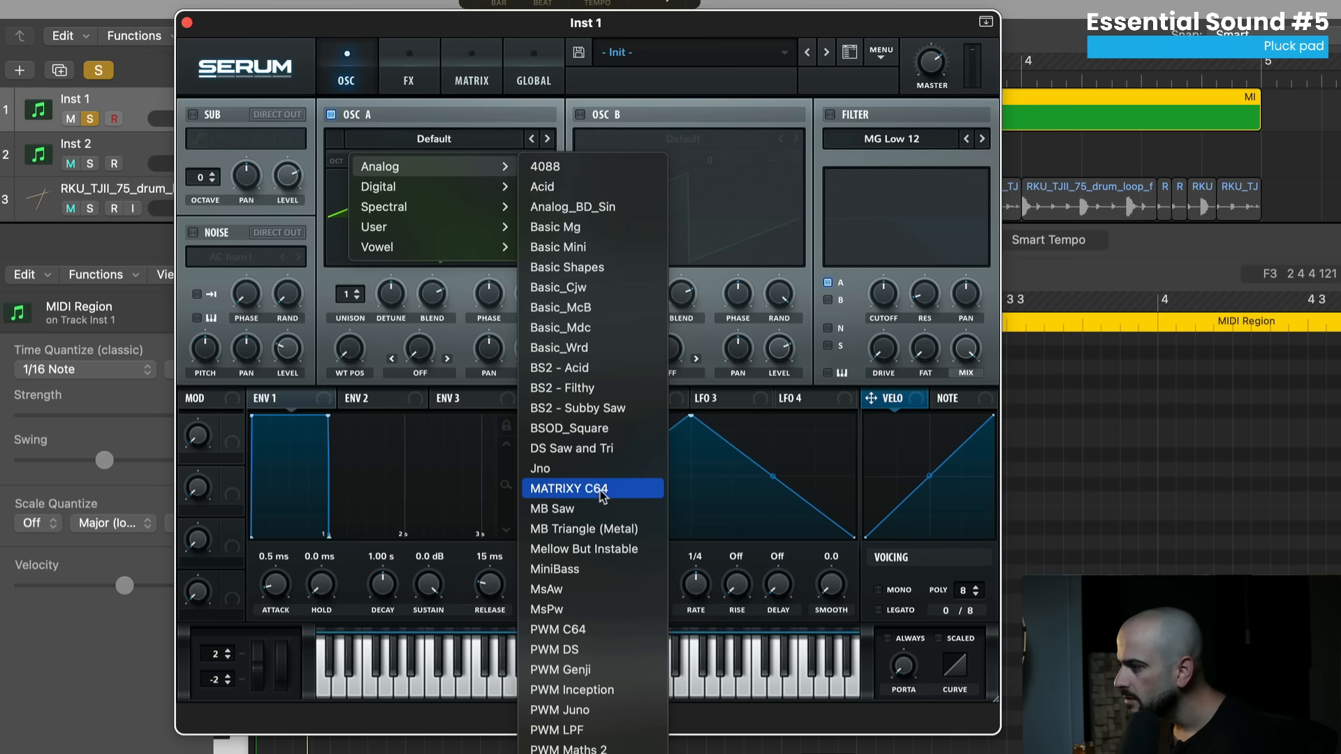
{"action": "left_click", "coordinate": [552, 510]}
- Enable the MG Low 24 filter and pull its cutoff down
{"action": "left_click", "coordinate": [830, 114]}
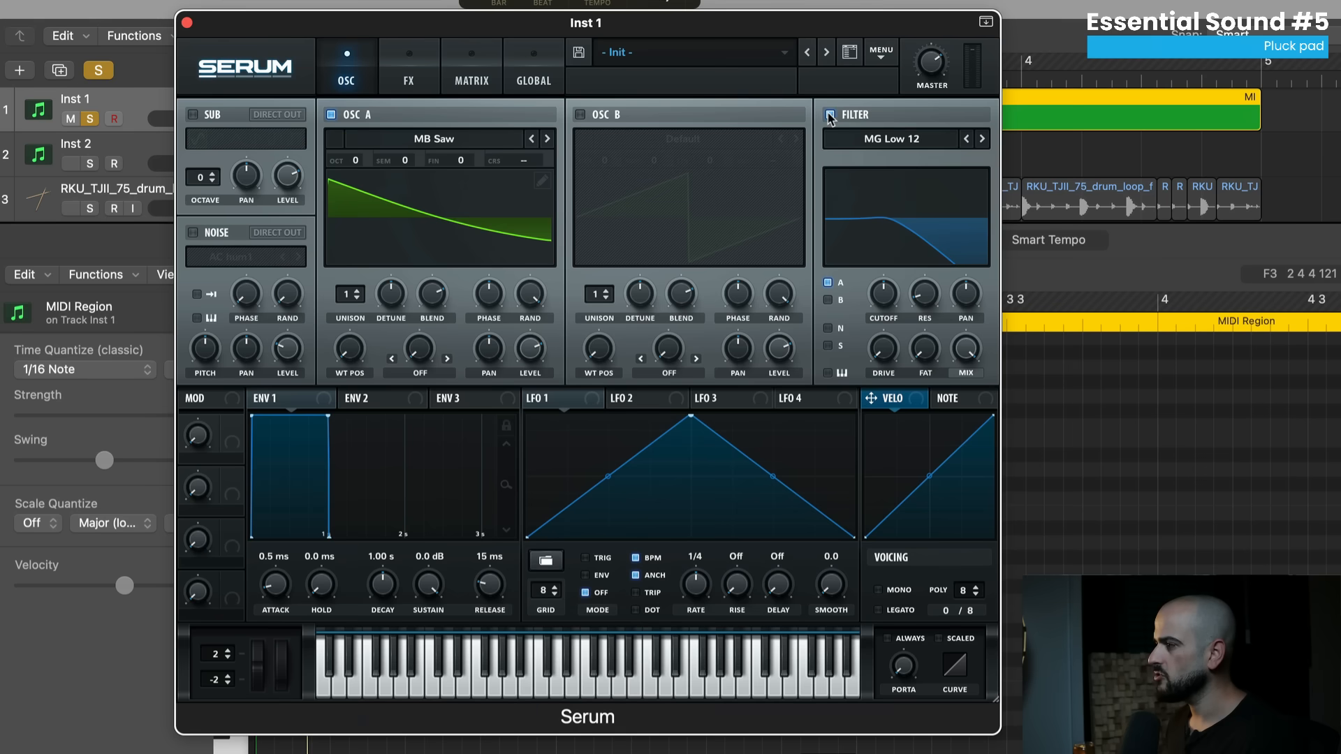
{"action": "left_click_drag", "start_coordinate": [893, 299], "coordinate": [879, 336]}
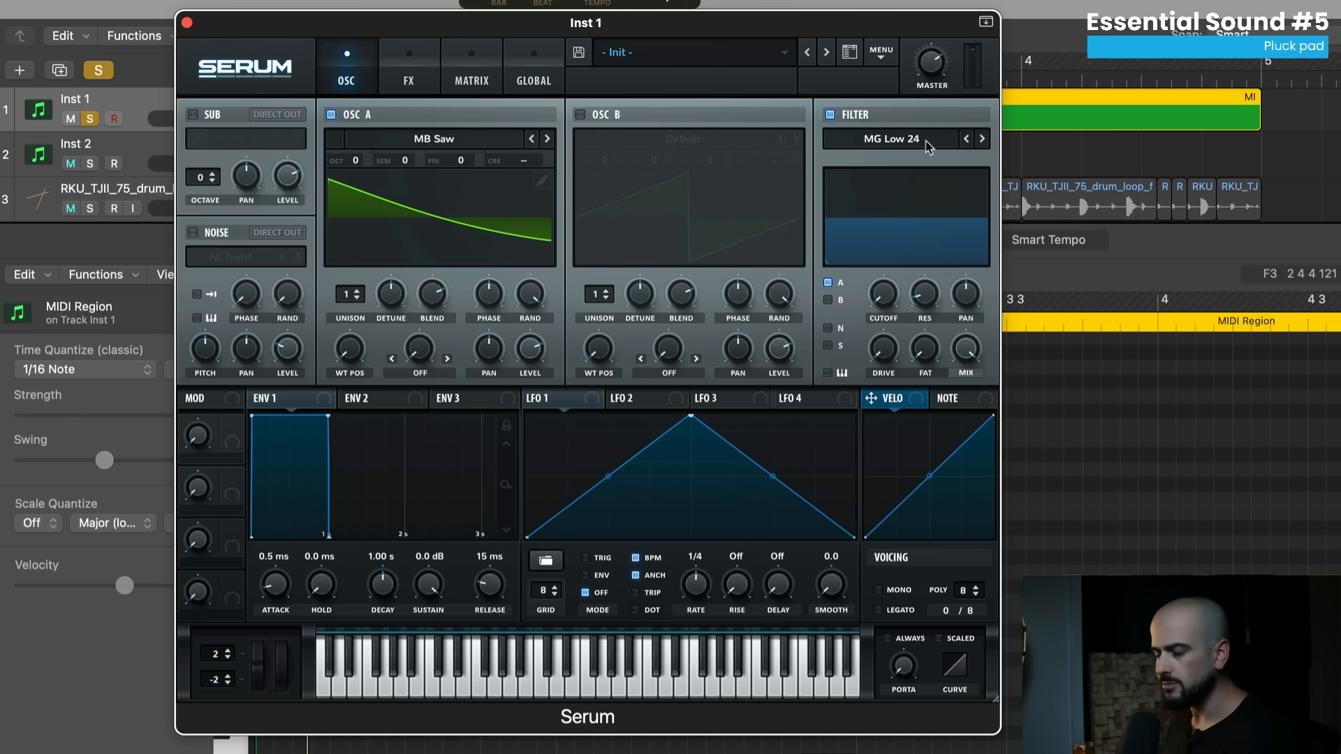
{"action": "left_click", "coordinate": [395, 405]}
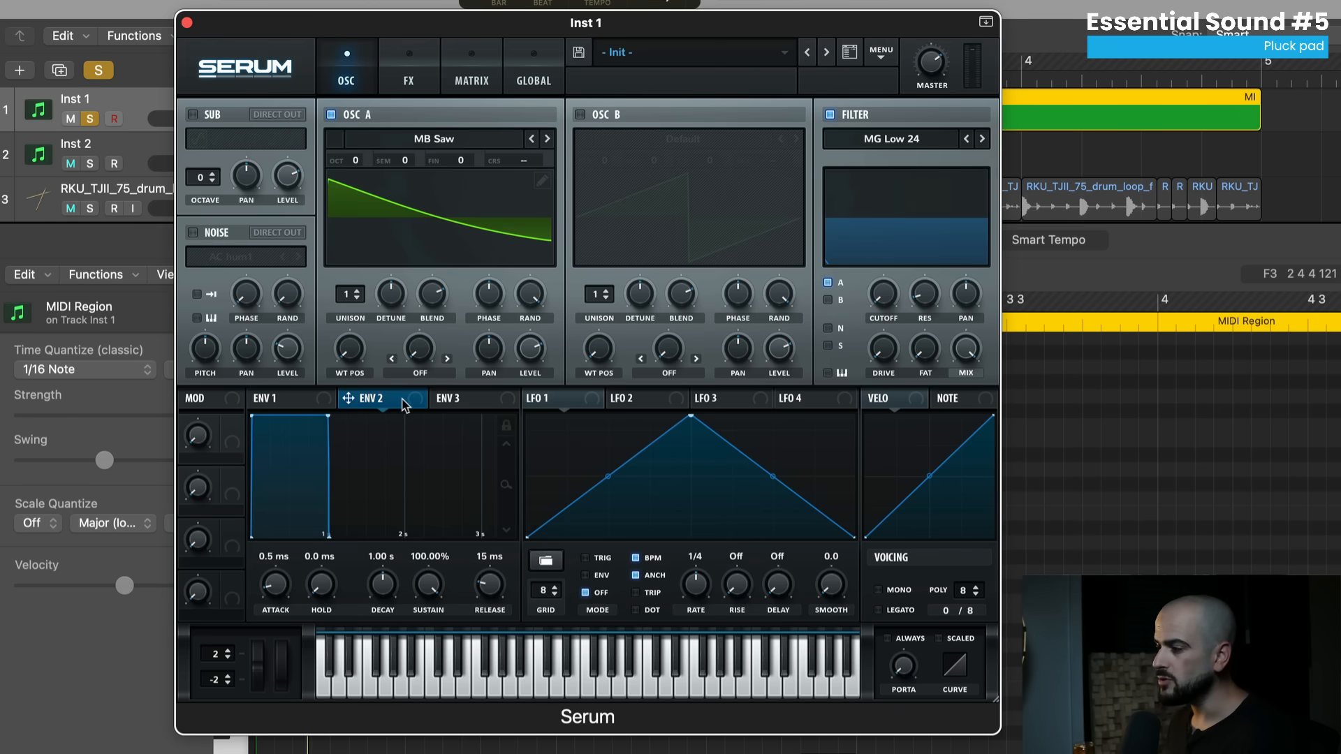
- Route Envelope 2 to the filter cutoff and, while playing, set its sustain to 73.68%
{"action": "left_click_drag", "start_coordinate": [758, 282], "coordinate": [874, 275]}
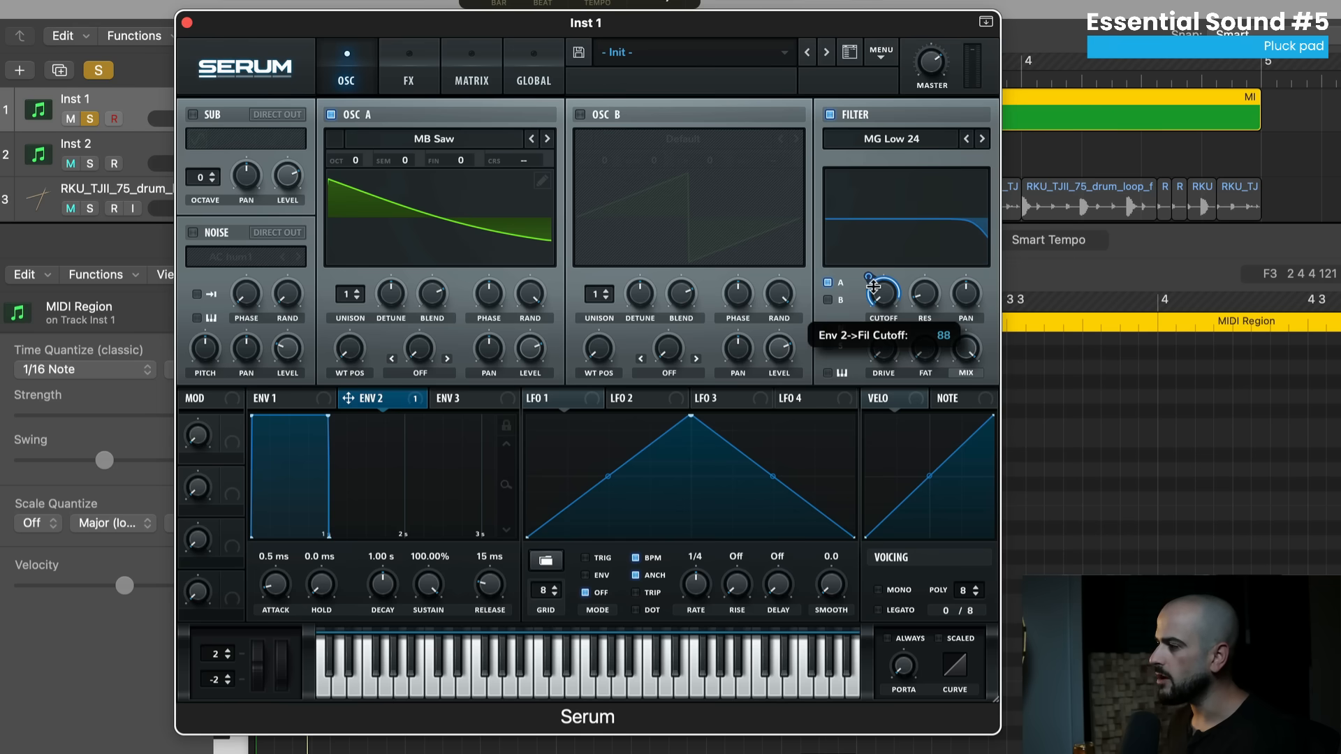
{"action": "key", "text": "space"}
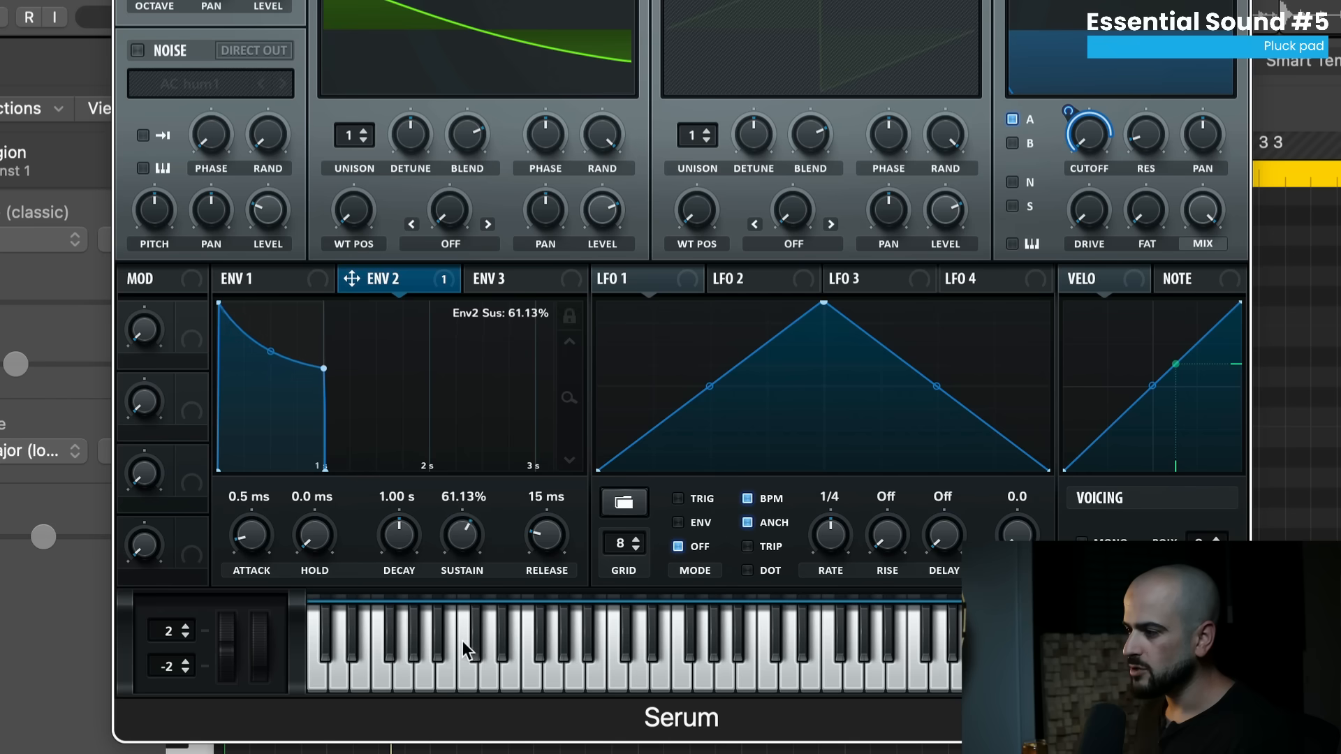
{"action": "left_click_drag", "start_coordinate": [462, 640], "coordinate": [448, 735]}
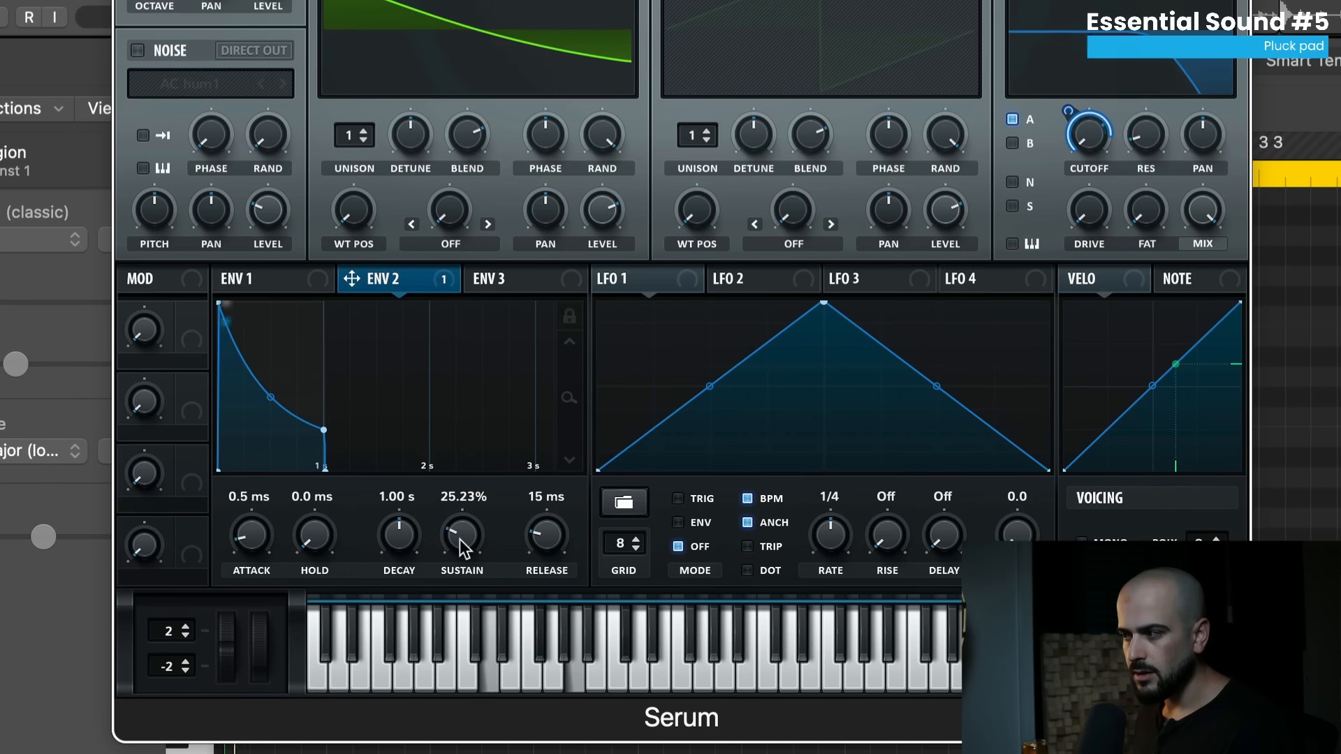
{"action": "left_click_drag", "start_coordinate": [460, 539], "coordinate": [475, 496]}
{"action": "left_click_drag", "start_coordinate": [493, 445], "coordinate": [499, 438]}
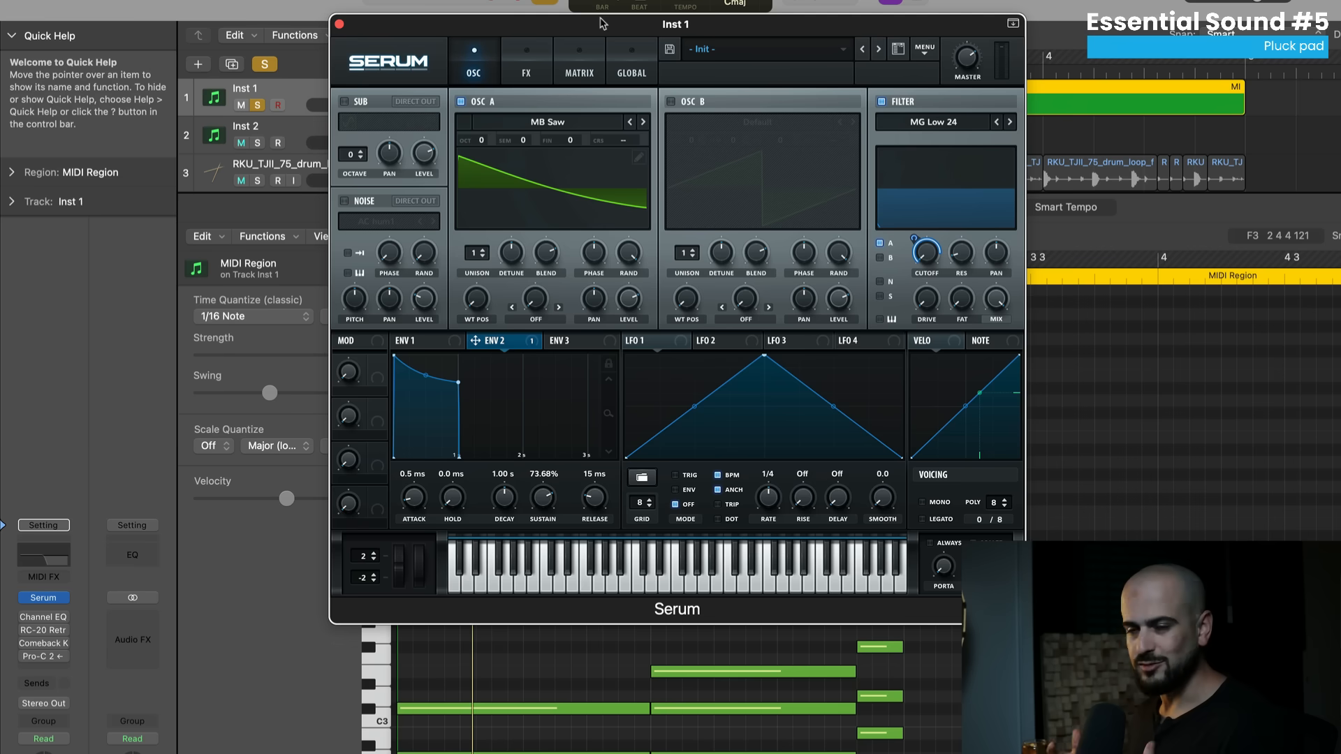
- Enable the Hall Reverb at about 29% mix, plus a Delay (1/4 left, 1/8 right)
{"action": "left_click", "coordinate": [543, 72]}
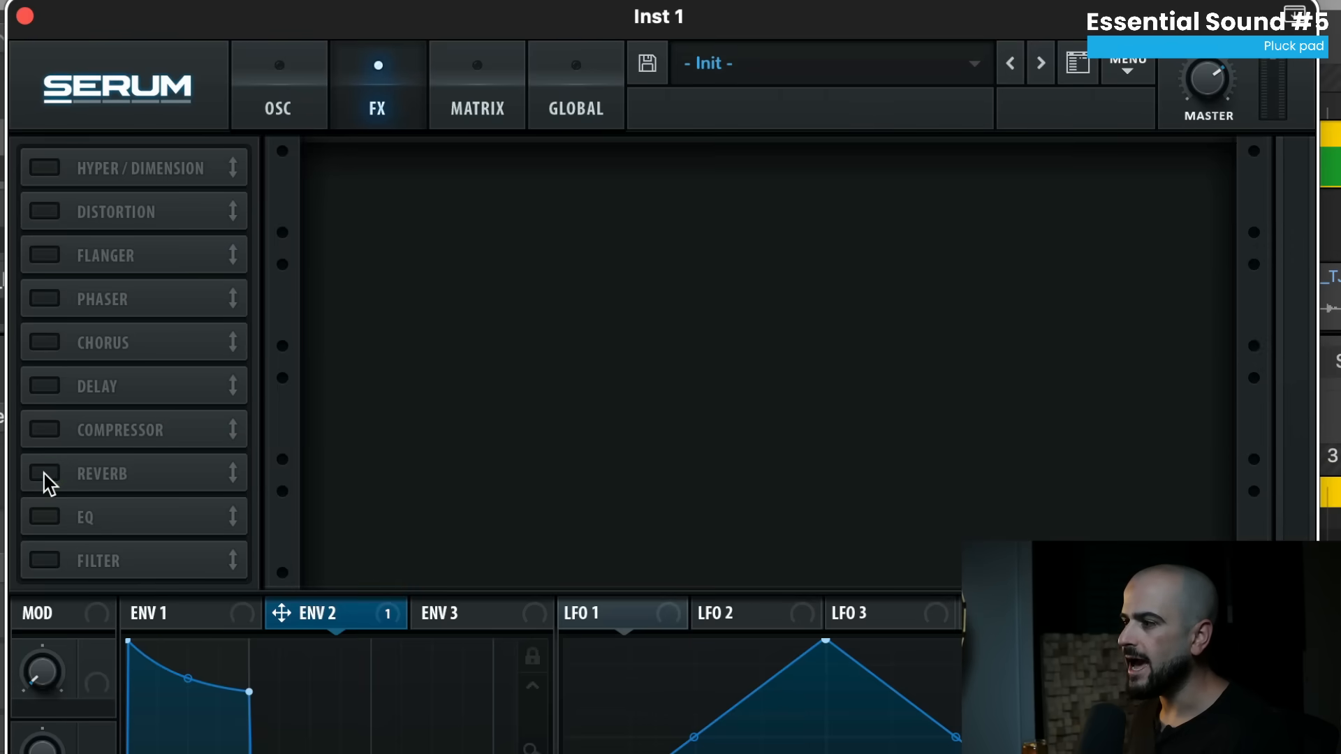
{"action": "left_click", "coordinate": [45, 474]}
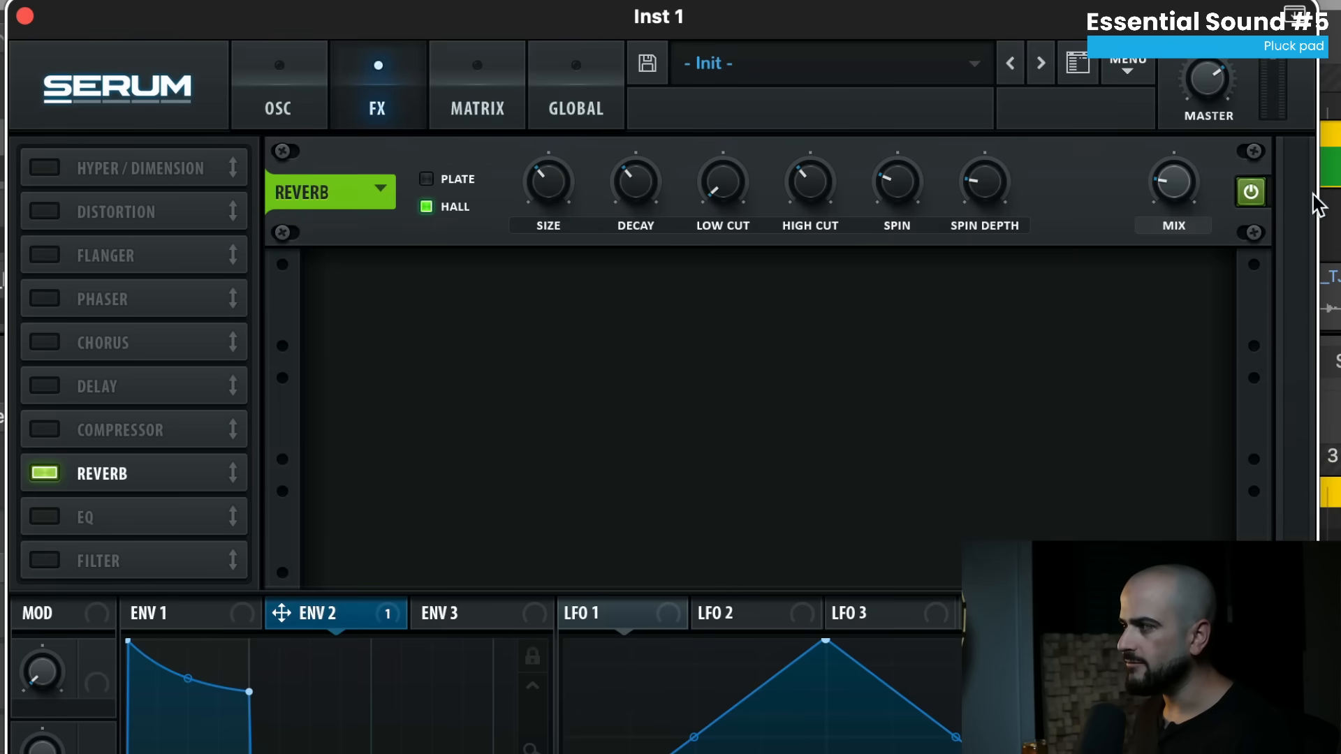
{"action": "left_click_drag", "start_coordinate": [1183, 203], "coordinate": [1181, 194]}
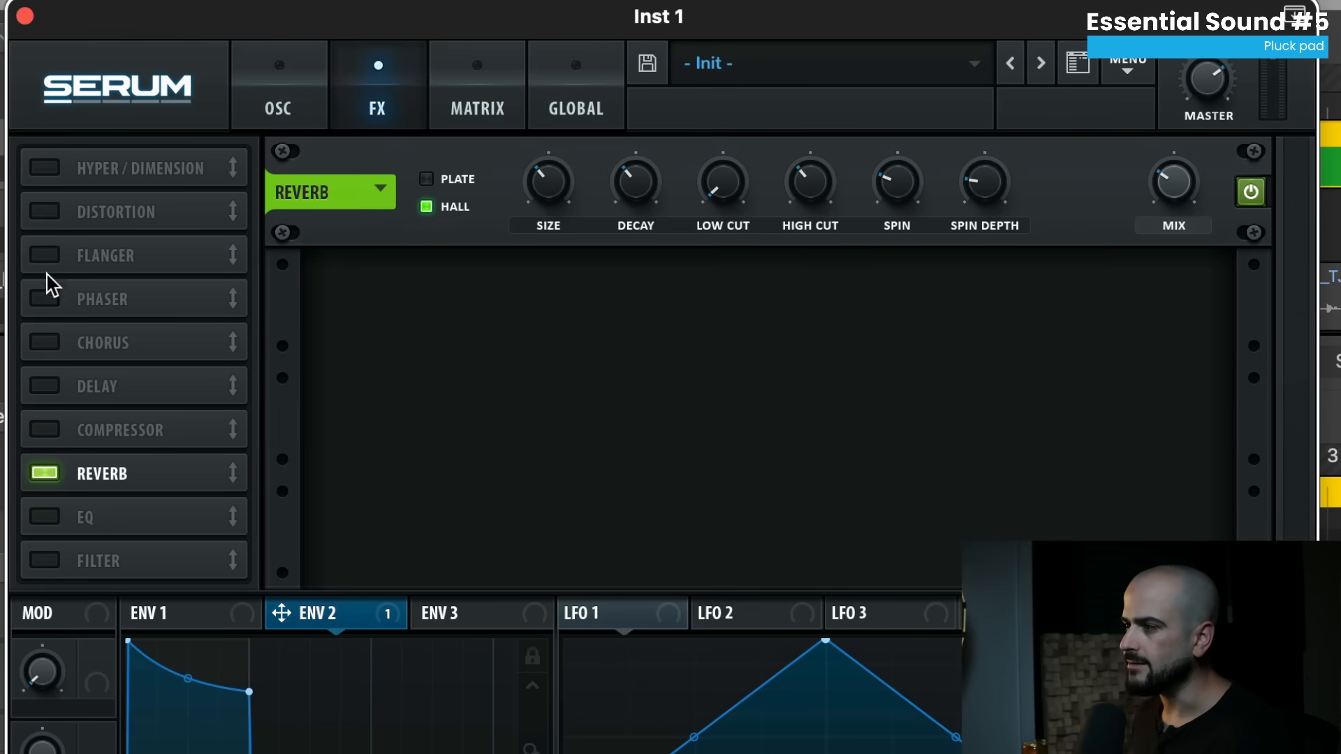
{"action": "left_click", "coordinate": [40, 385]}
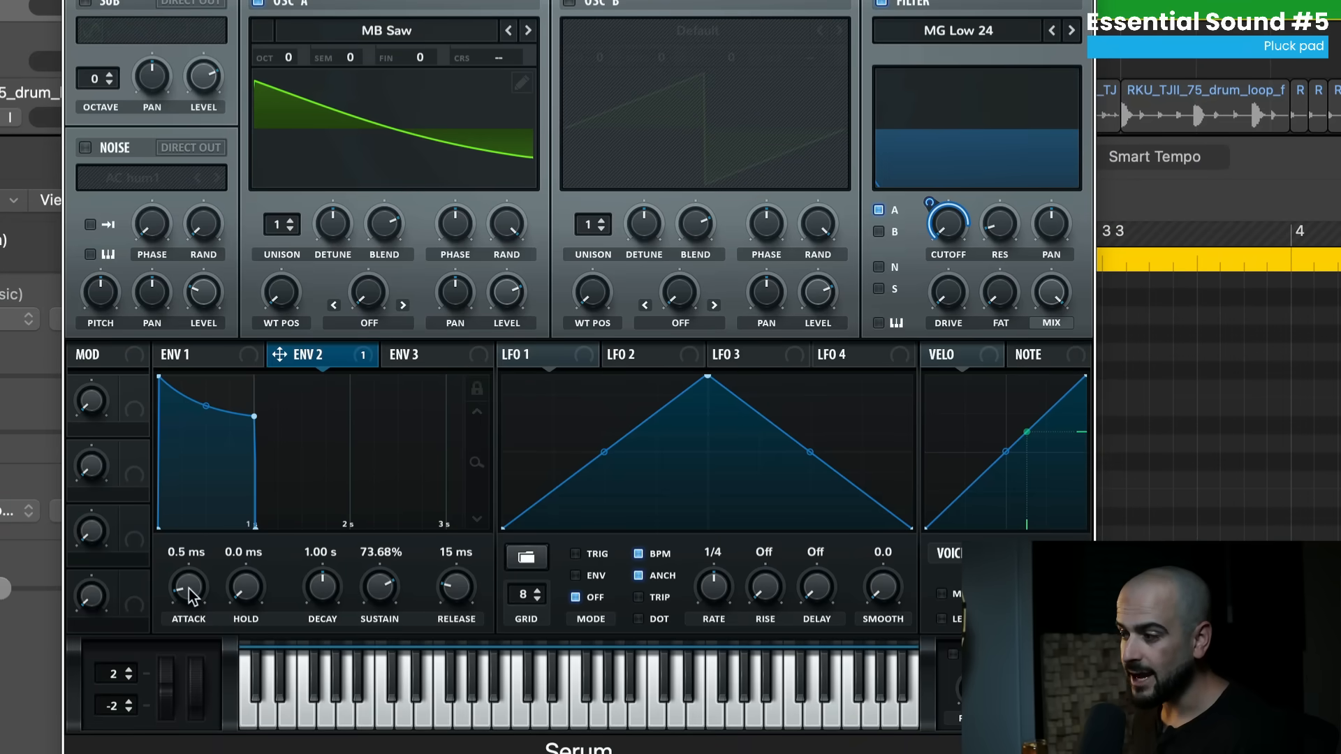
- Set Envelope 2 to 75 ms attack and 1.25 s decay, with oscillator A at 13 unison voices and 0.08 detune
{"action": "left_click_drag", "start_coordinate": [191, 568], "coordinate": [202, 546]}
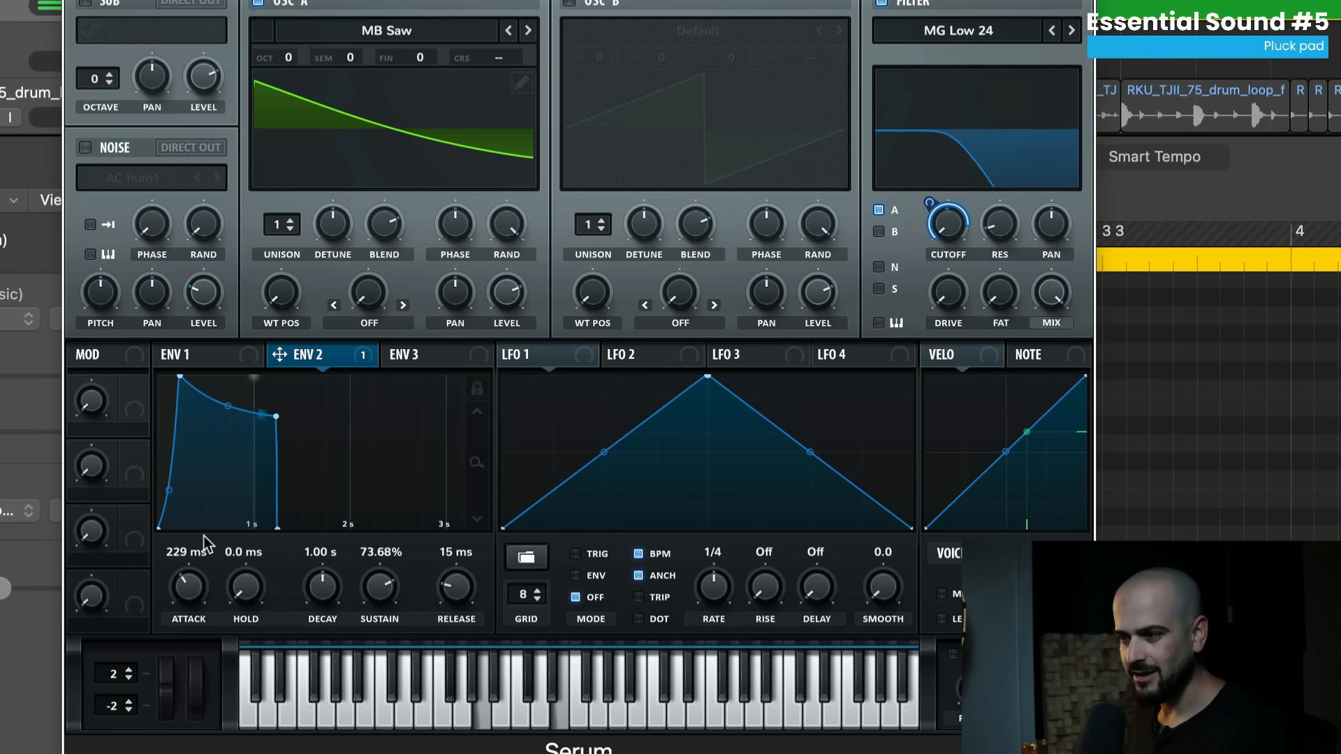
{"action": "left_click_drag", "start_coordinate": [322, 585], "coordinate": [317, 602]}
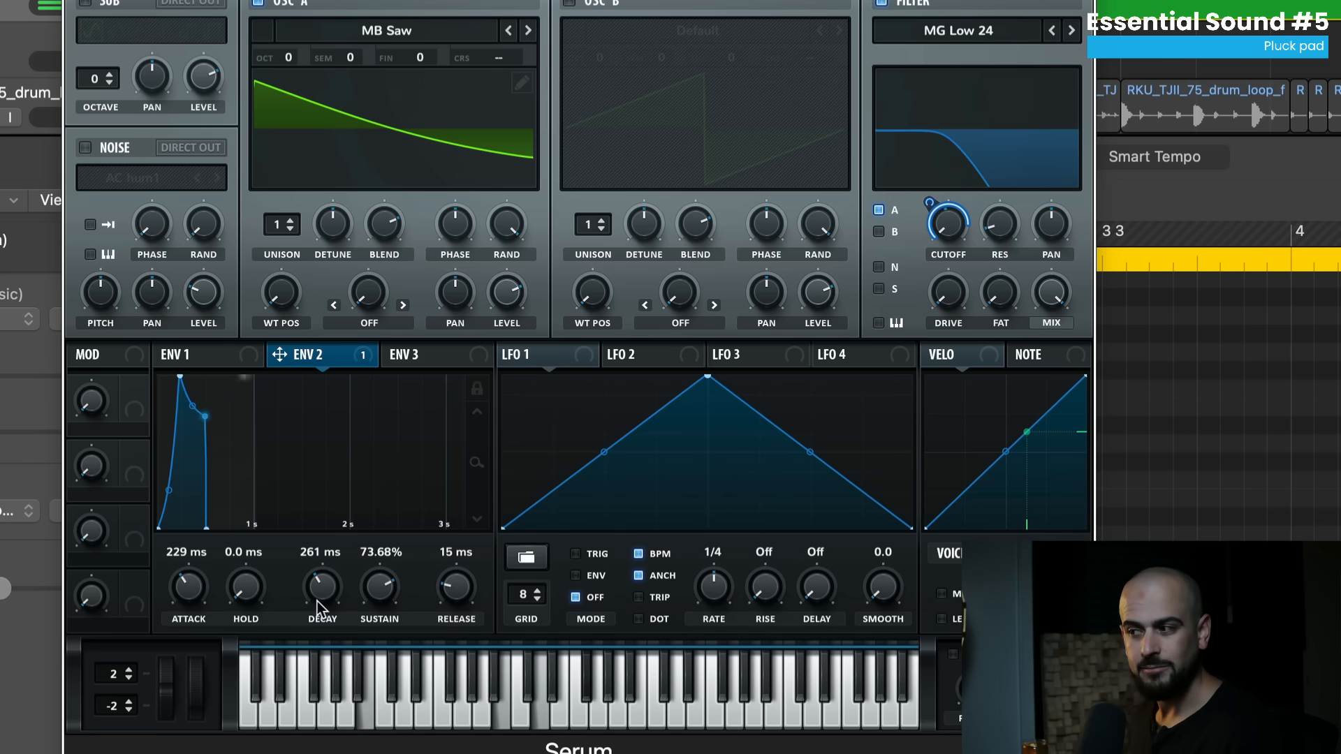
{"action": "left_click_drag", "start_coordinate": [283, 224], "coordinate": [297, 8]}
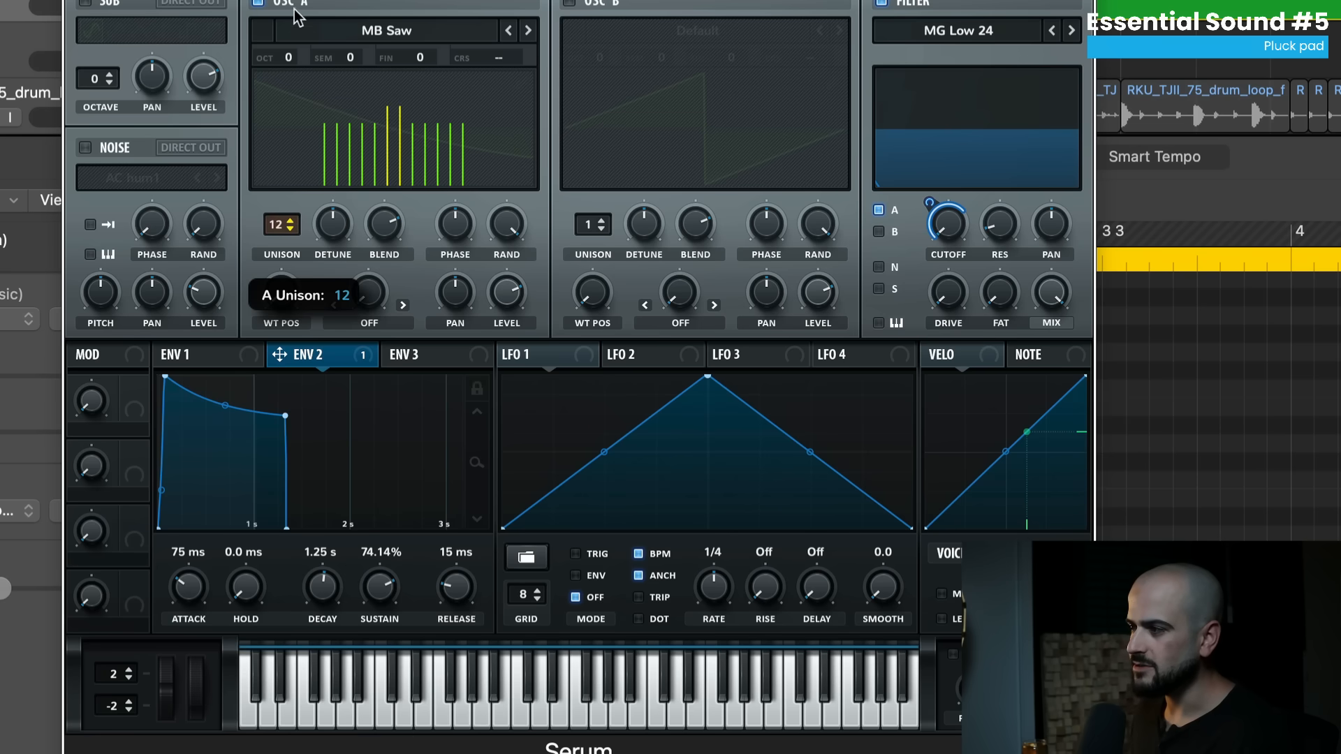
{"action": "mouse_move", "coordinate": [337, 257]}
{"action": "left_click_drag", "start_coordinate": [336, 257], "coordinate": [333, 274]}
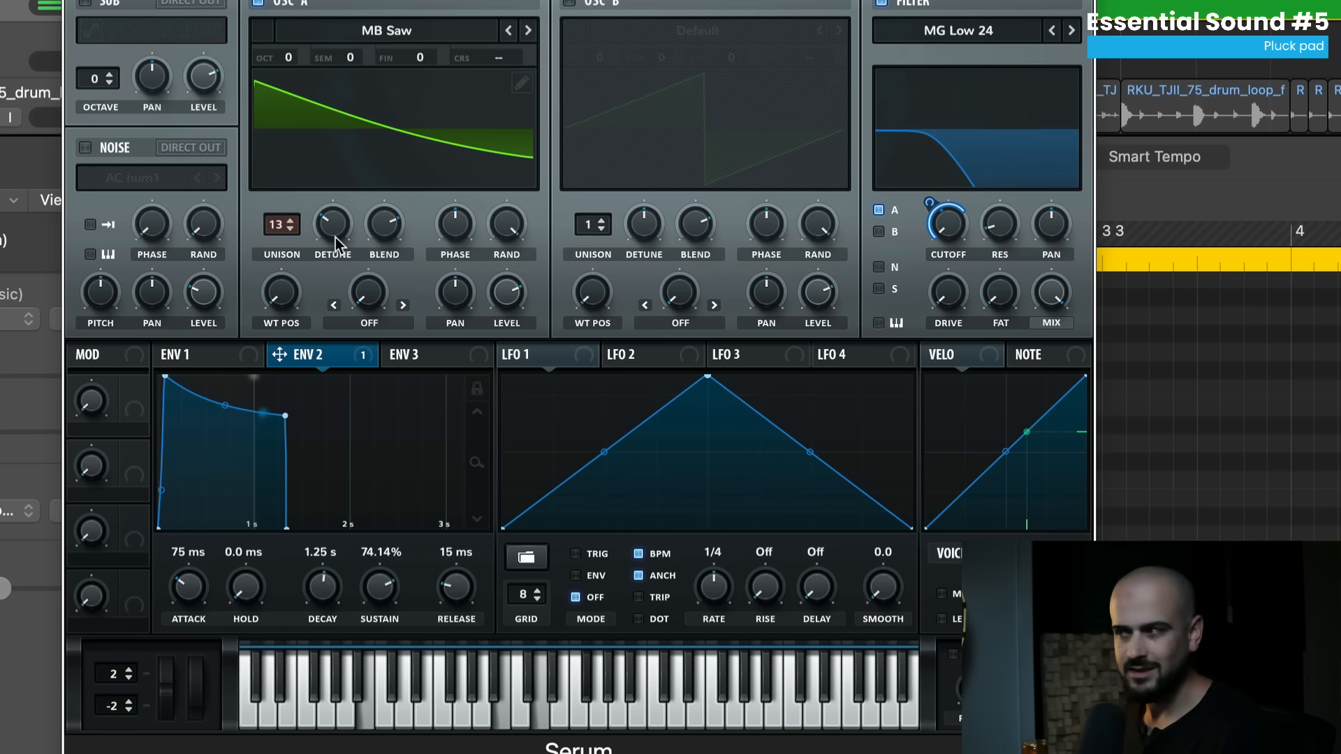
- Drop the filter cutoff to 19 Hz, raise resonance to about 46%, then settle cutoff at 27 Hz
{"action": "left_click_drag", "start_coordinate": [945, 224], "coordinate": [970, 171]}
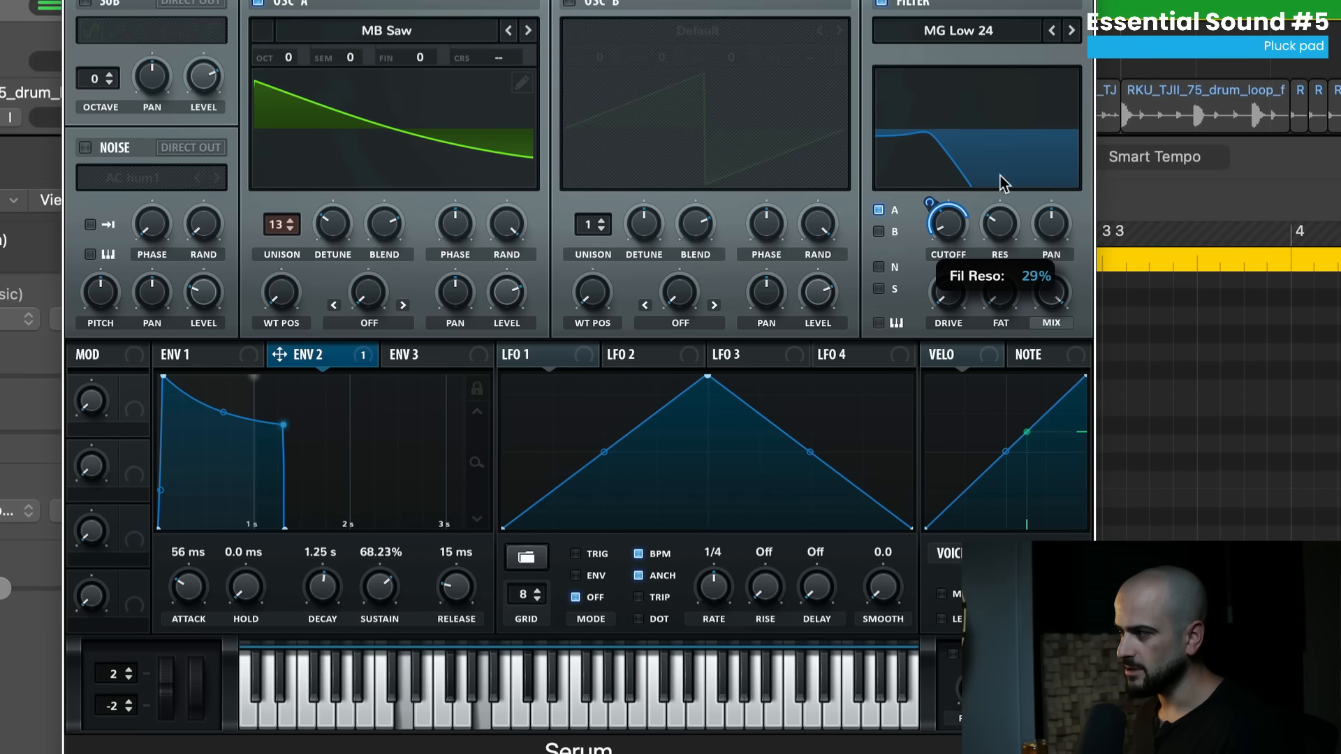
{"action": "left_click_drag", "start_coordinate": [1002, 176], "coordinate": [1013, 145]}
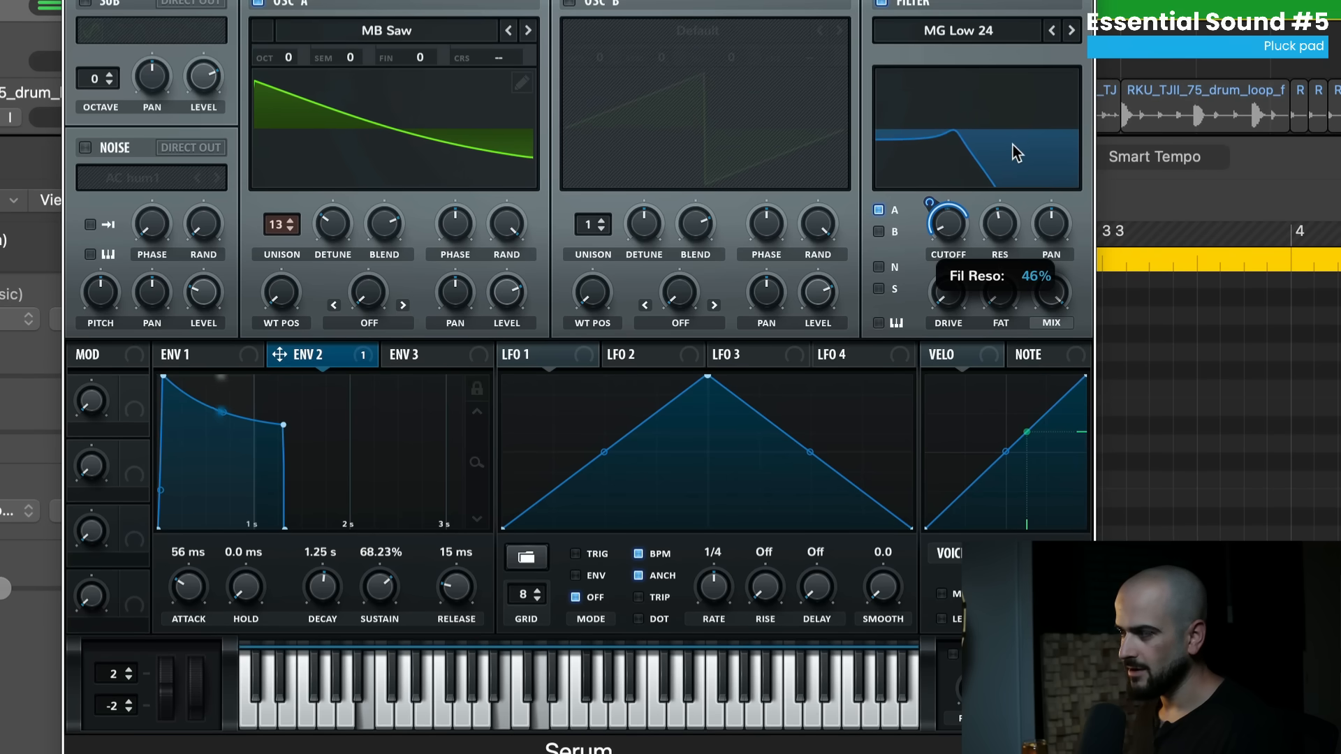
{"action": "left_click_drag", "start_coordinate": [949, 221], "coordinate": [967, 167]}
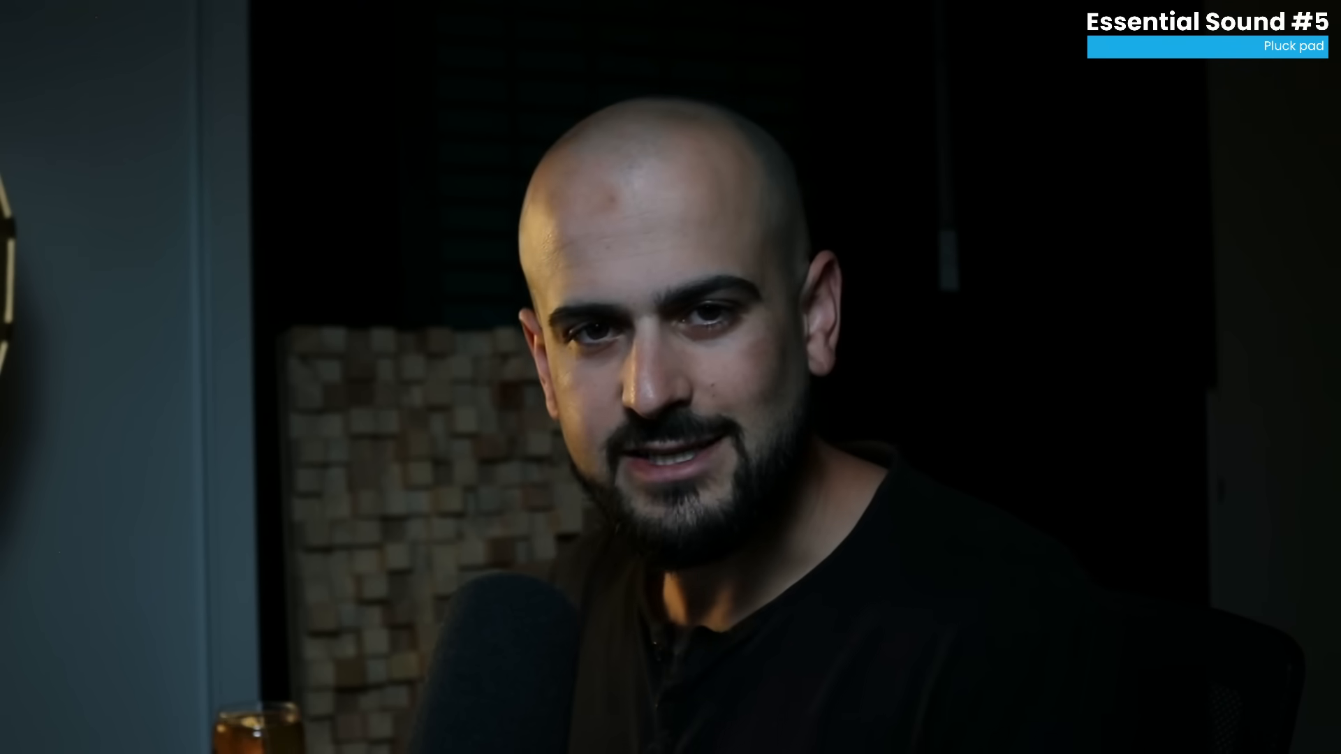